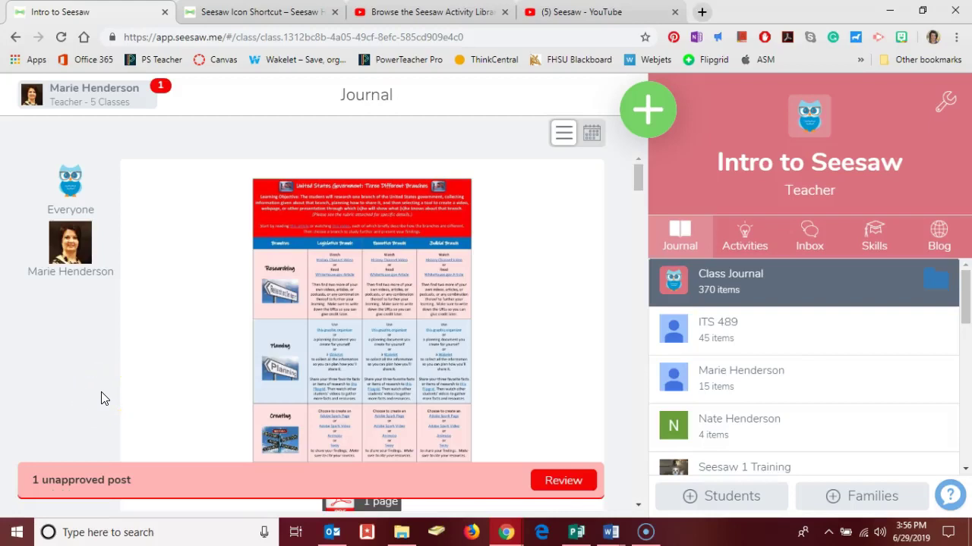
Open the Activity Library's My Library section and start creating a new activity.
click(142, 385)
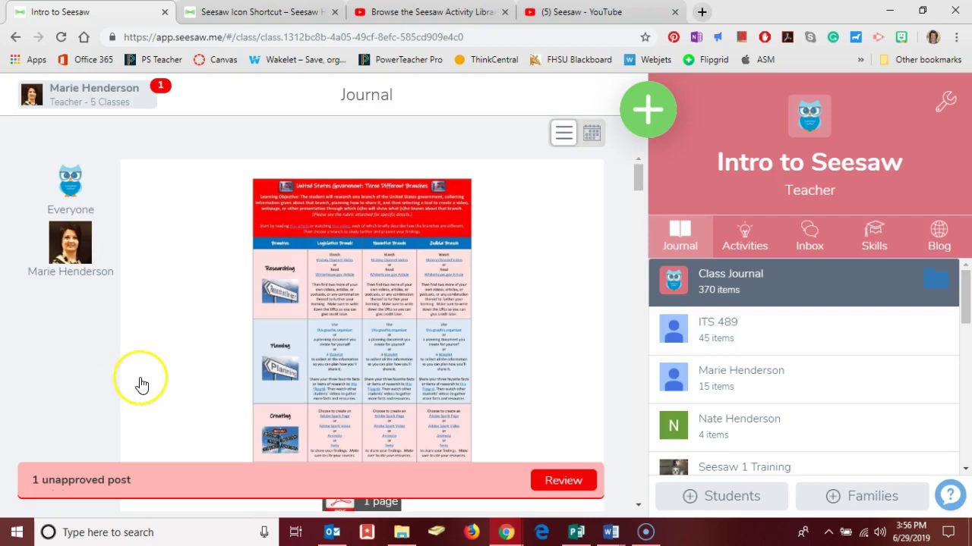
click(643, 120)
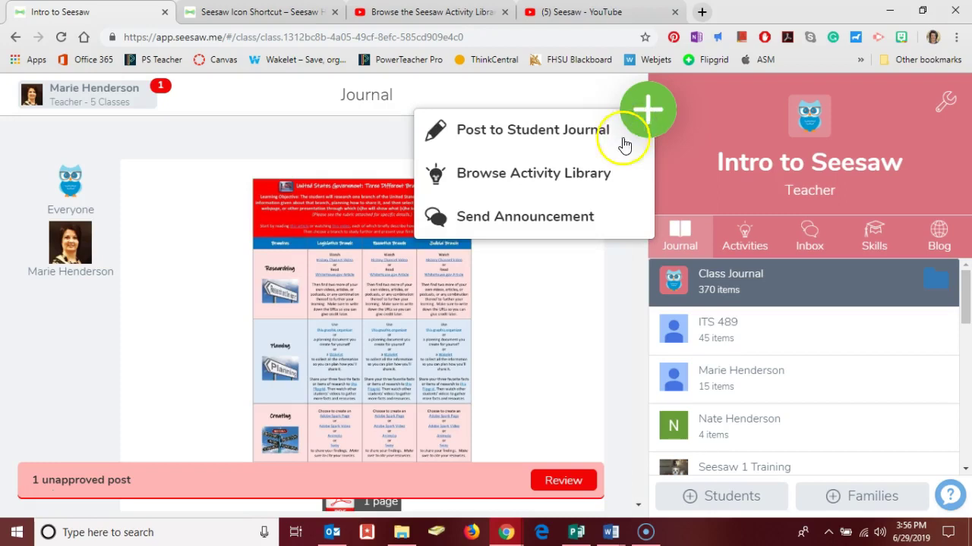
click(588, 174)
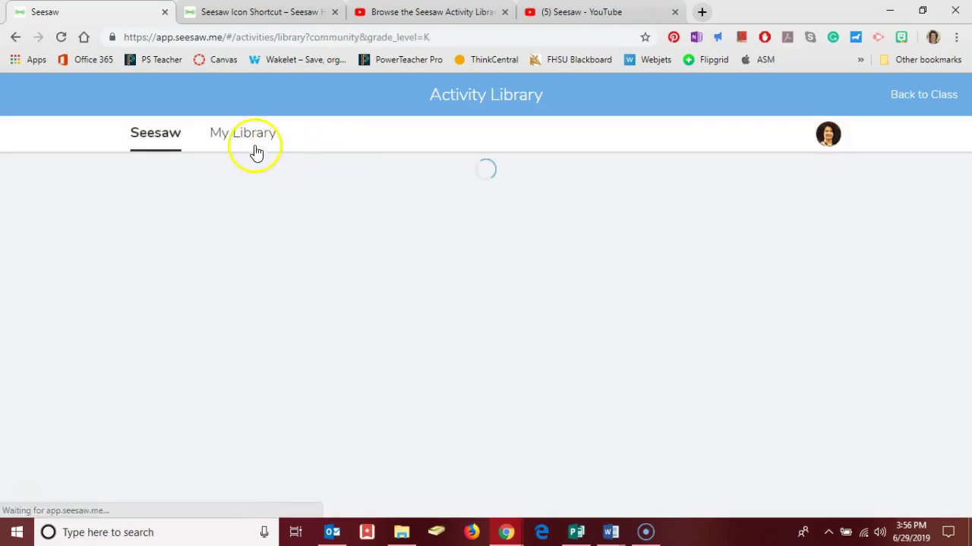
click(242, 135)
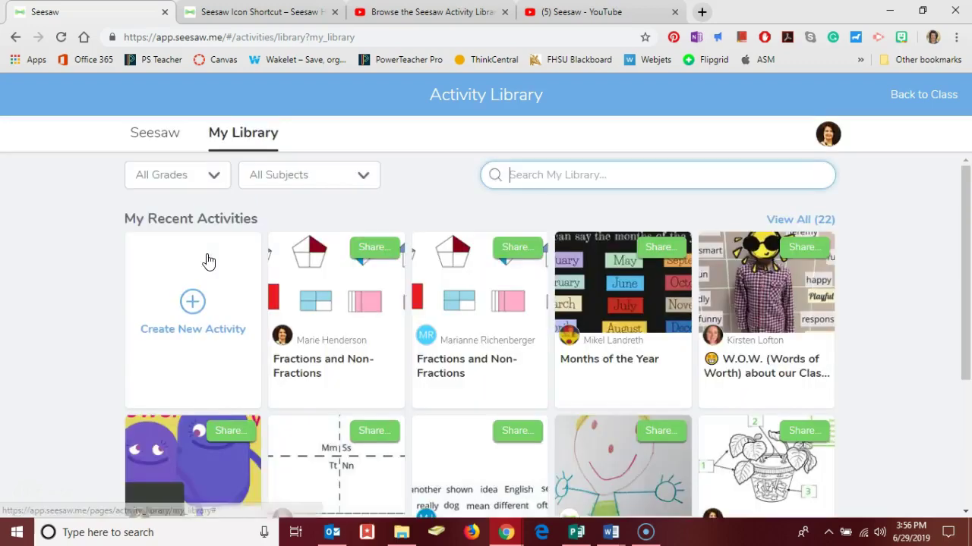
click(192, 305)
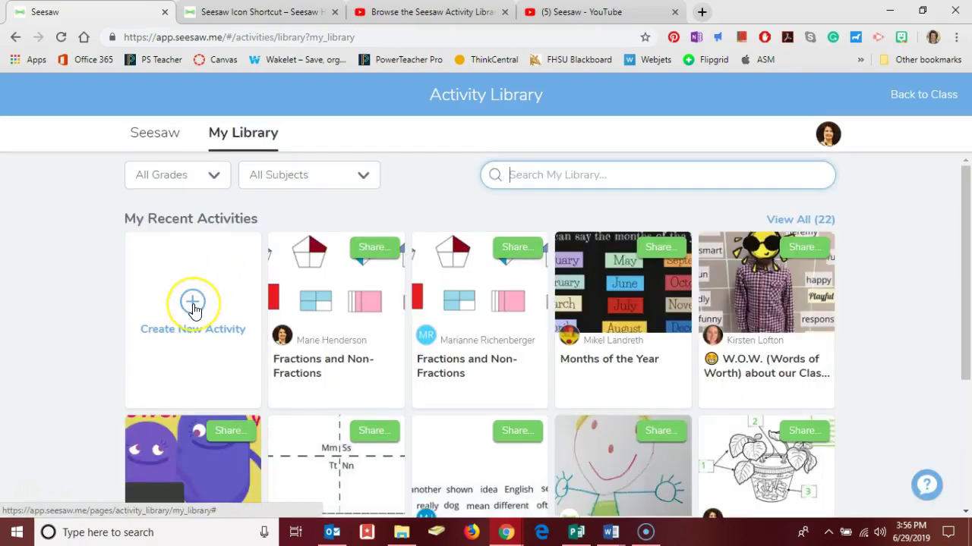
click(195, 308)
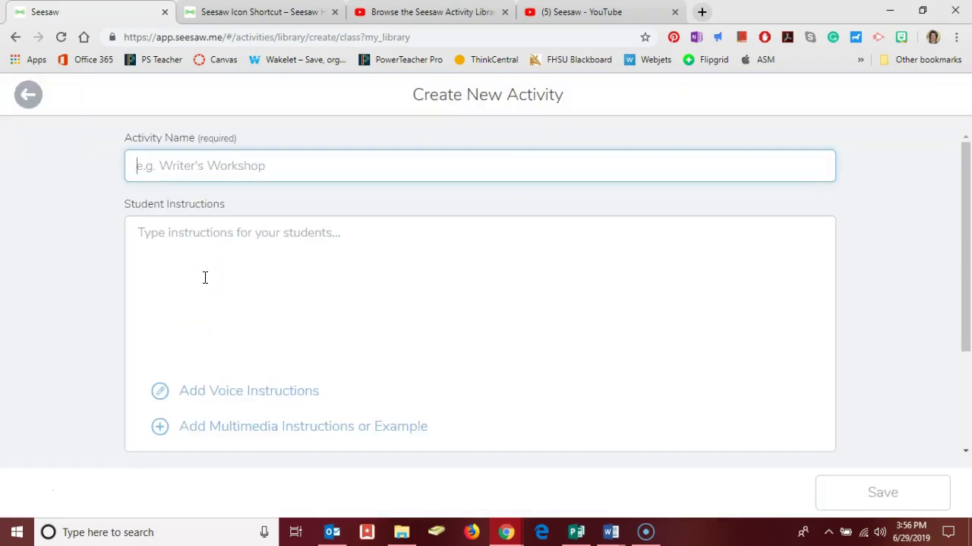
Name the activity "Branches of Government Card Sort" and enter "1. Tap :add:" as the first student instruction.
text(Branc)
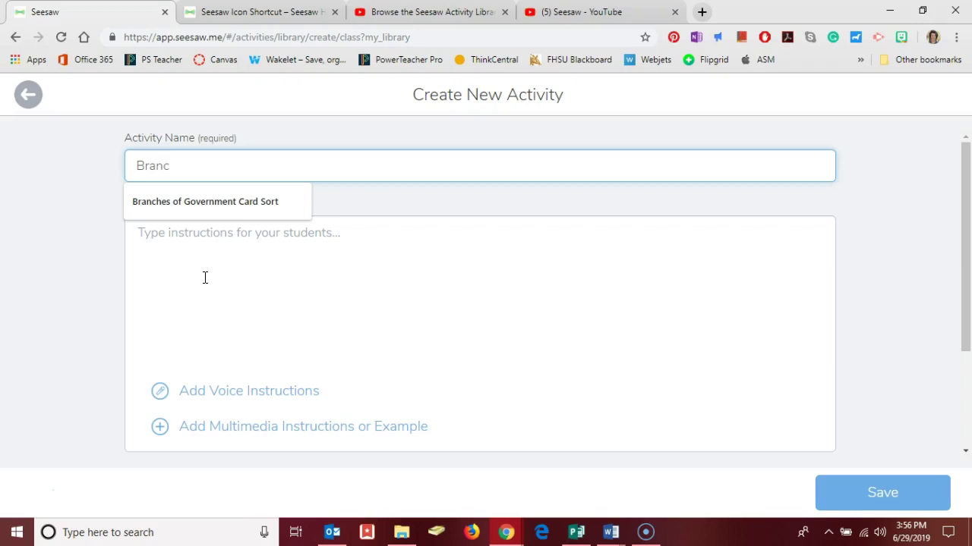
click(202, 205)
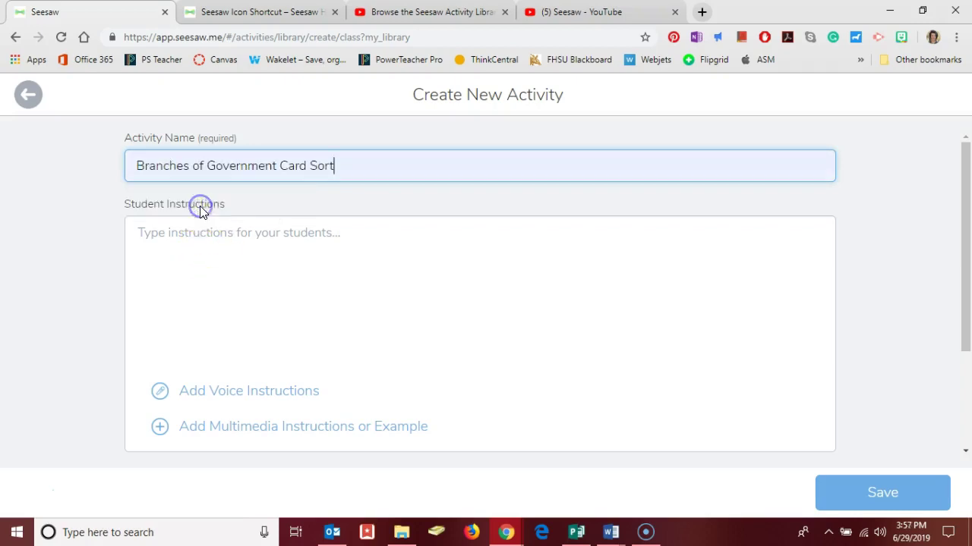
click(195, 260)
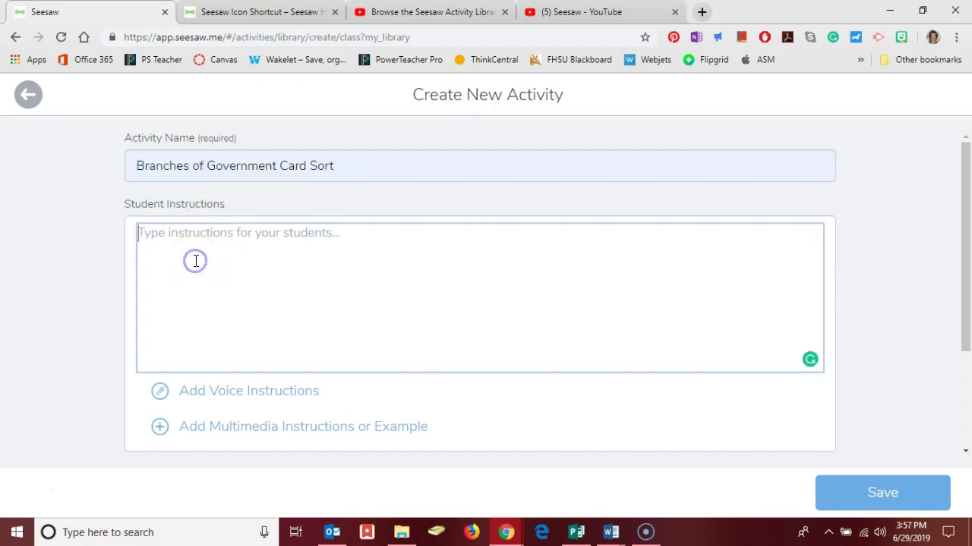
text(1. Tap :a)
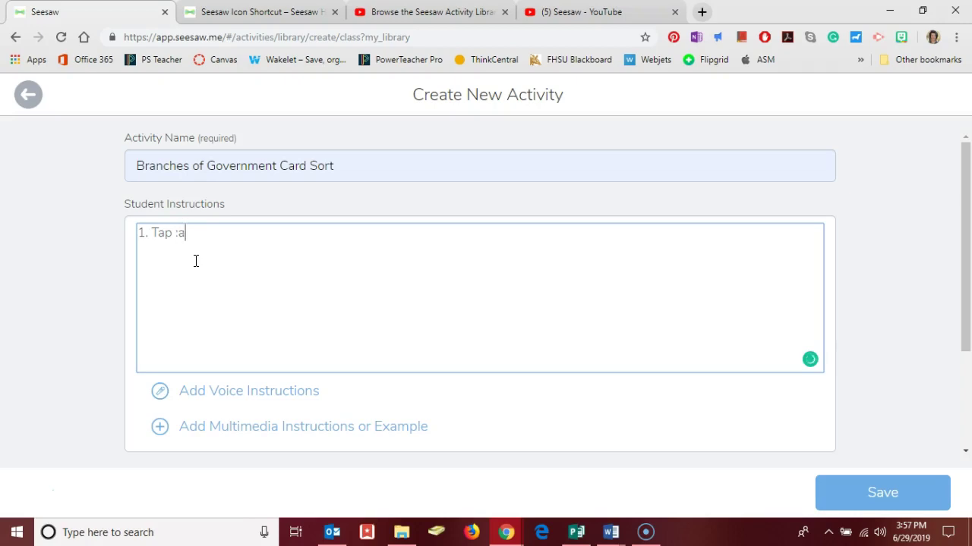
text(dd:)
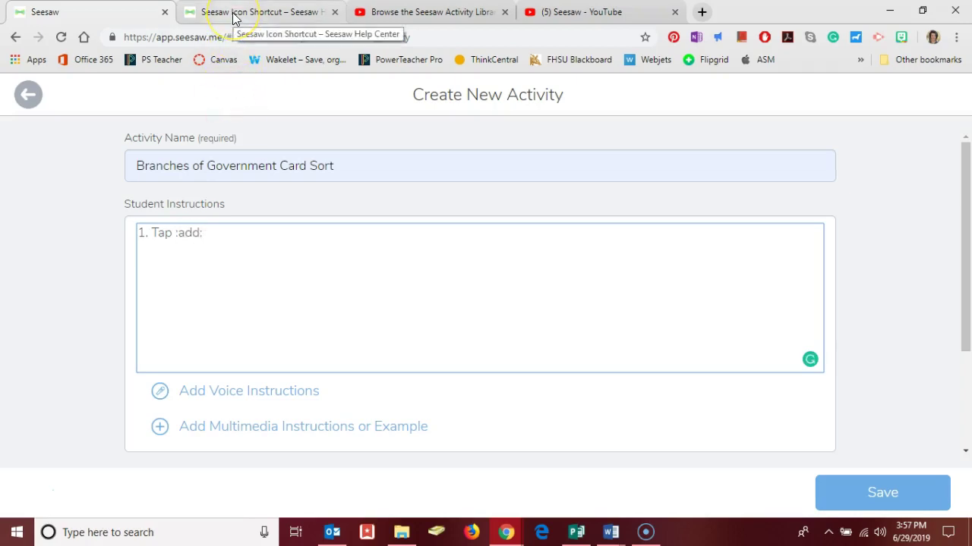
Check the text shortcut for the Add icon in the Seesaw Icon Shortcut help article, and return to the new activity.
click(233, 18)
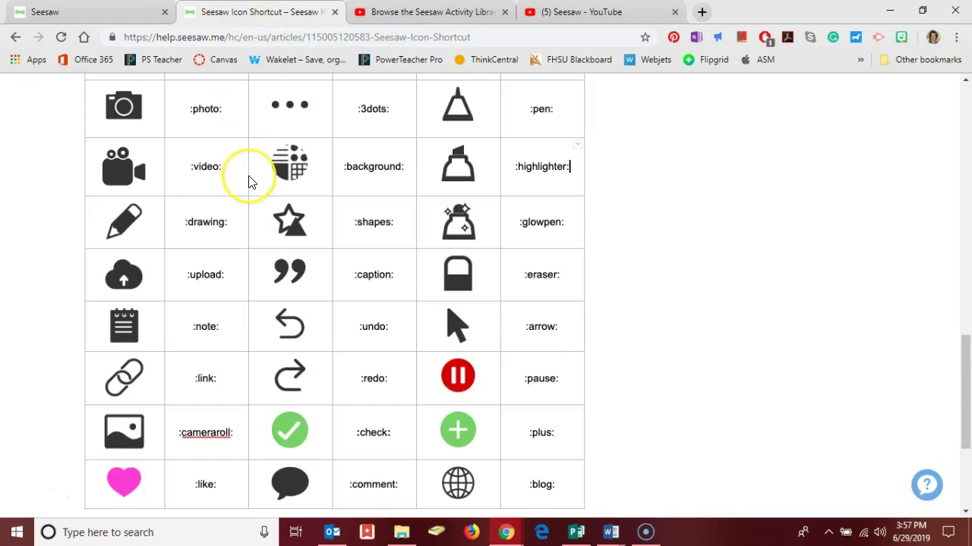
scroll(250, 182, up, 1)
scroll(251, 182, up, 3)
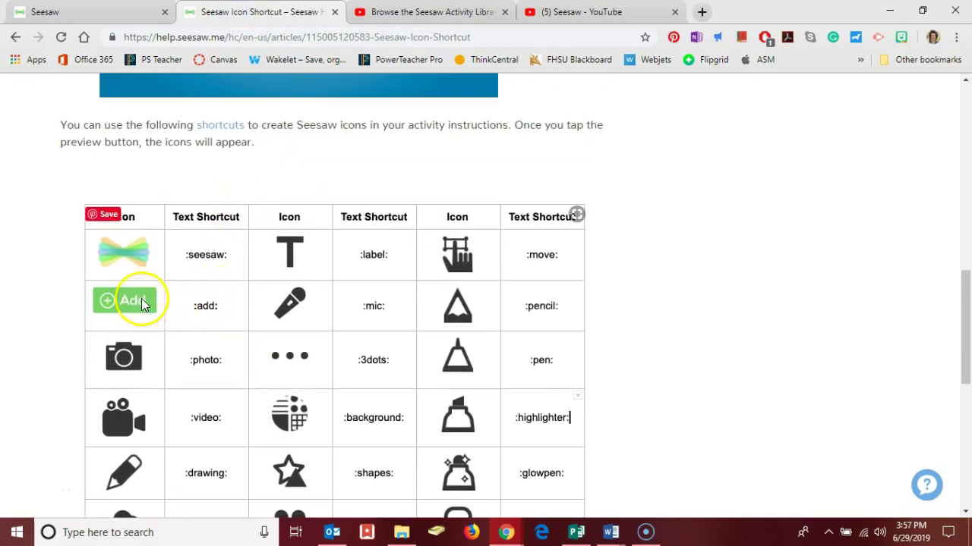
click(86, 10)
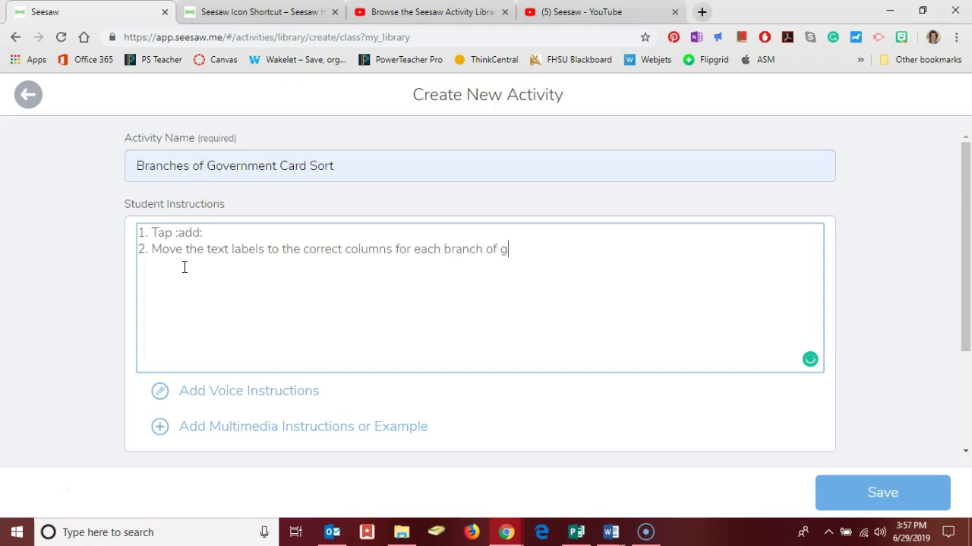
Add the instructions "2. Move the text labels to the correct columns for each branch of government" and "3. Tap :check: to turn your work".
text(ment)
click(188, 271)
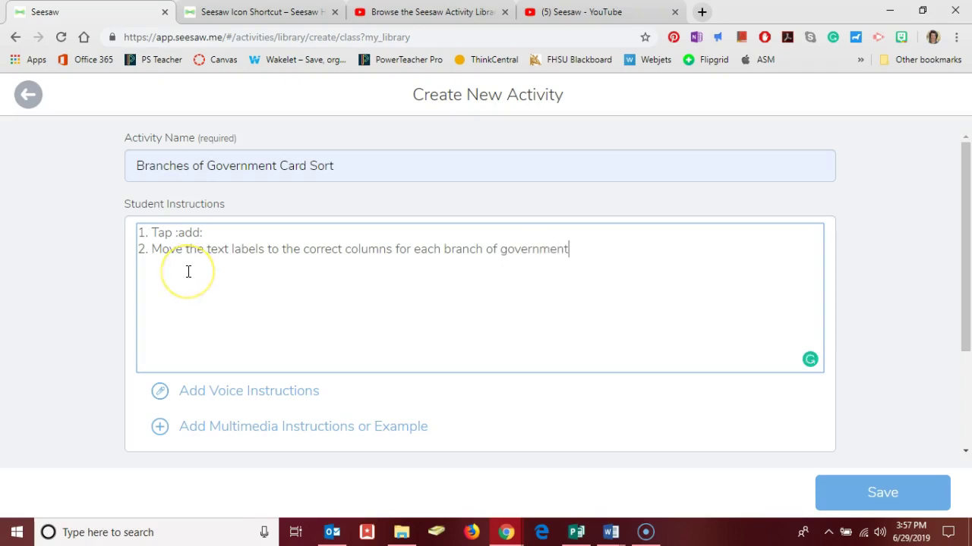
text(3. Tap :check: to turn)
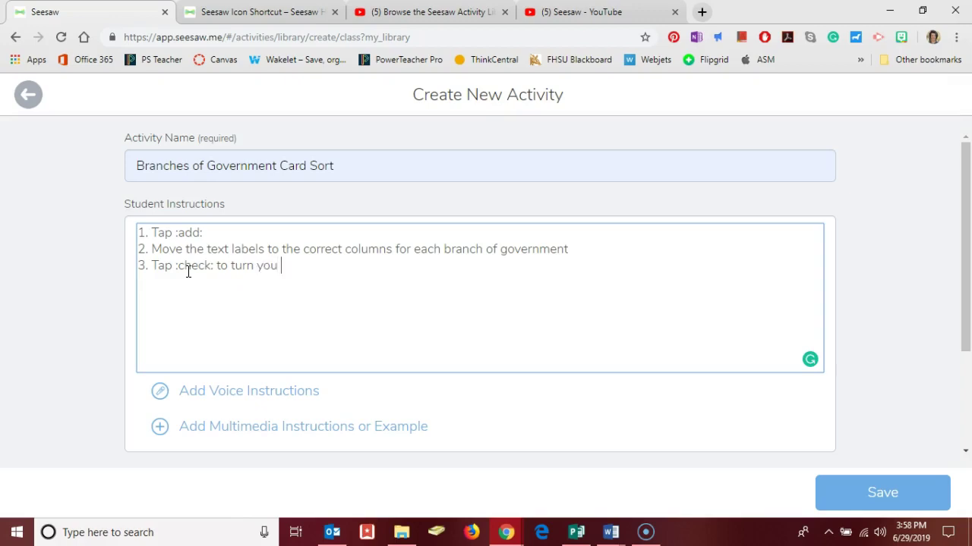
text(your work)
Start a student response template for the activity as a blank drawing.
scroll(121, 303, down, 2)
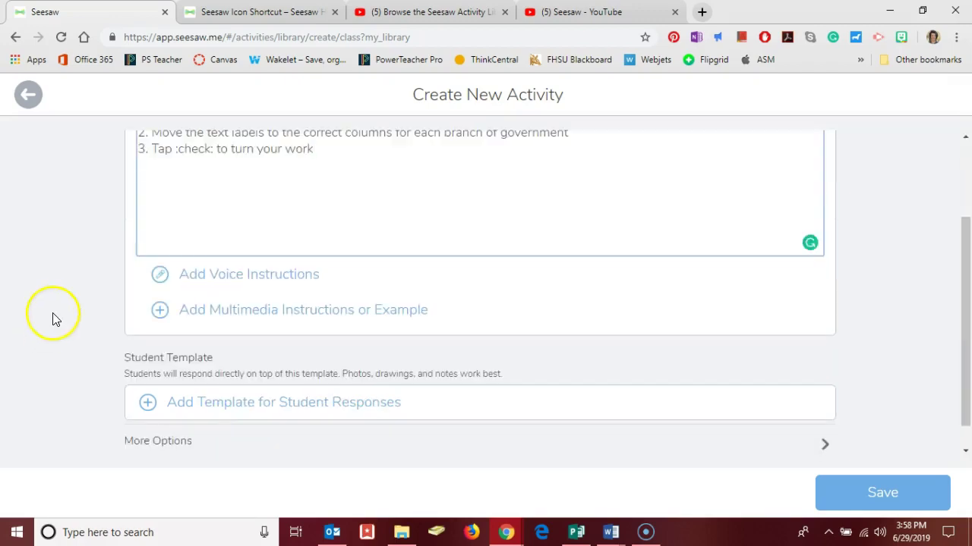
scroll(84, 277, up, 1)
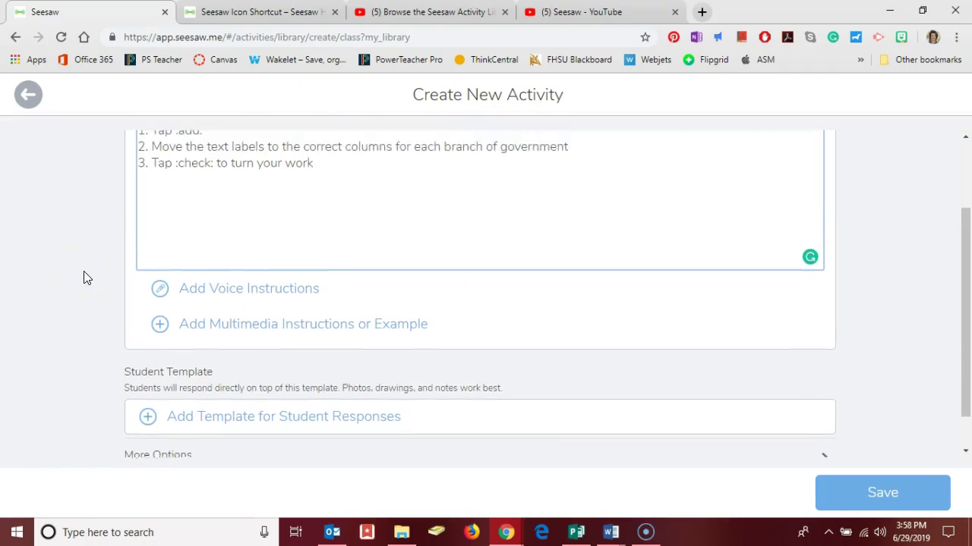
scroll(84, 277, down, 1)
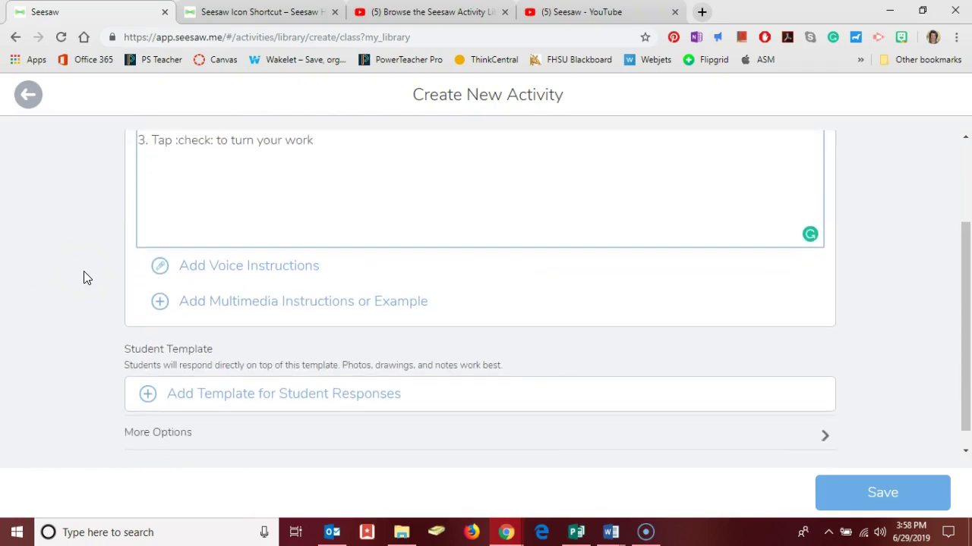
click(90, 281)
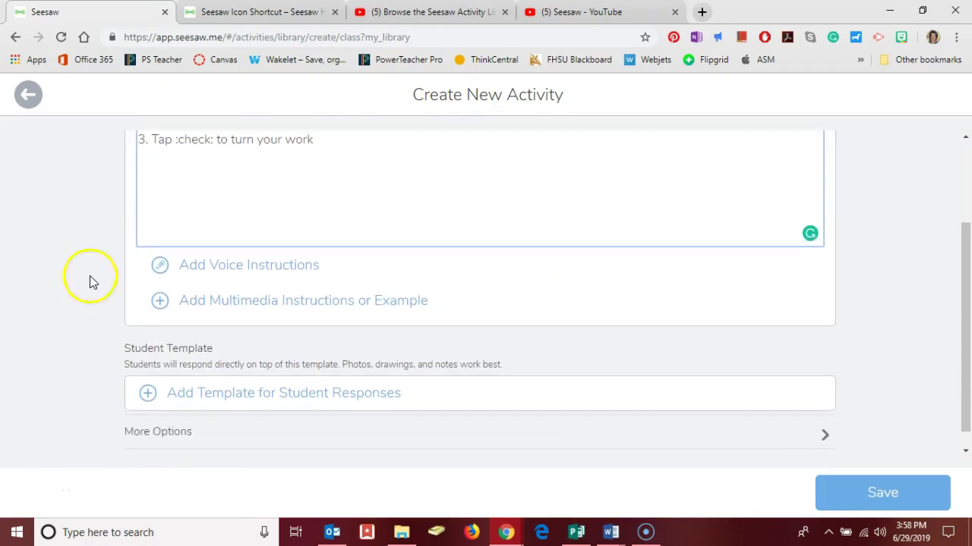
click(242, 400)
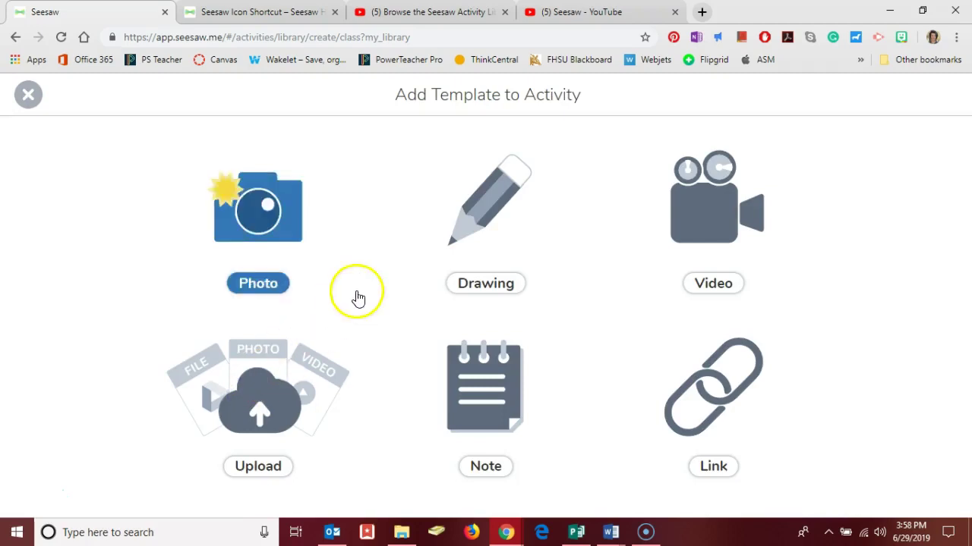
click(481, 226)
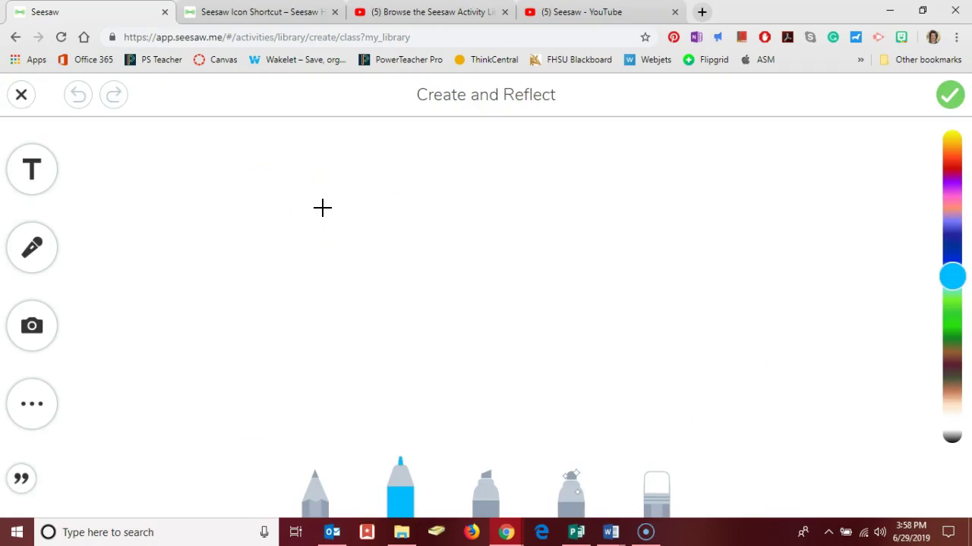
click(269, 232)
click(194, 310)
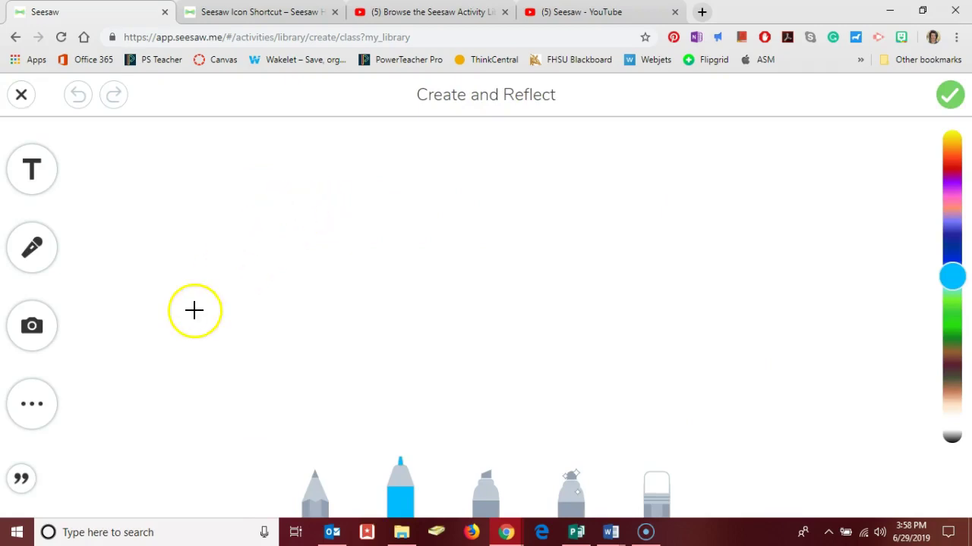
Insert a straight line shape and stretch it horizontally across nearly the full width of the upper canvas.
click(31, 425)
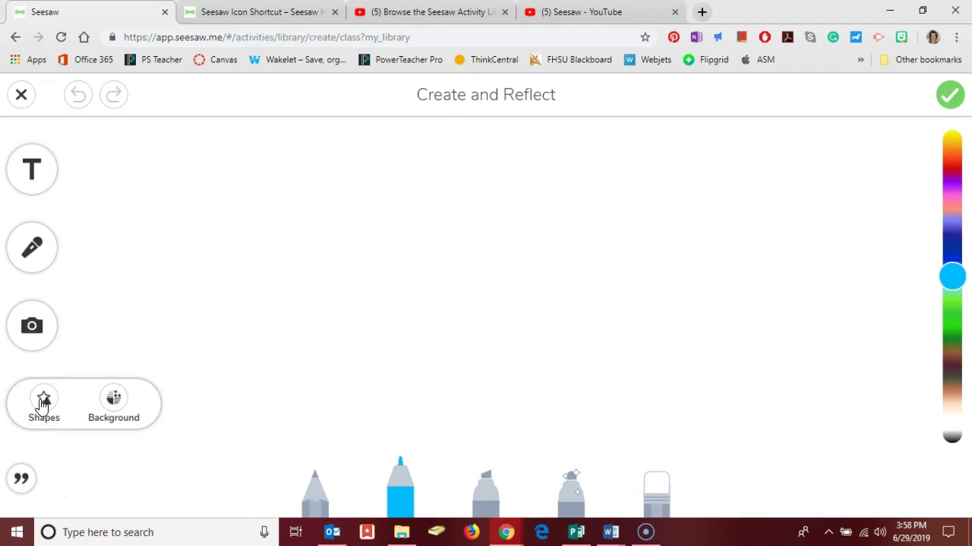
click(44, 405)
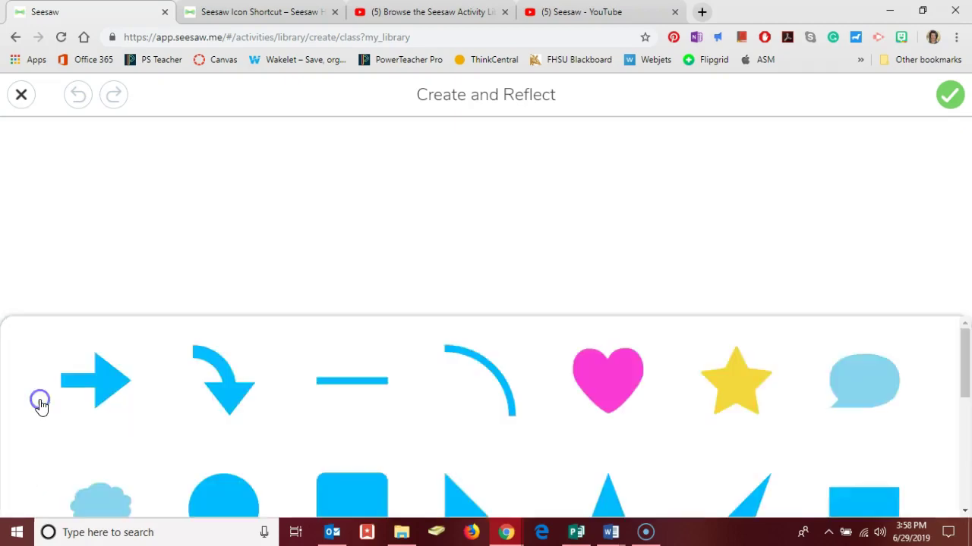
click(331, 394)
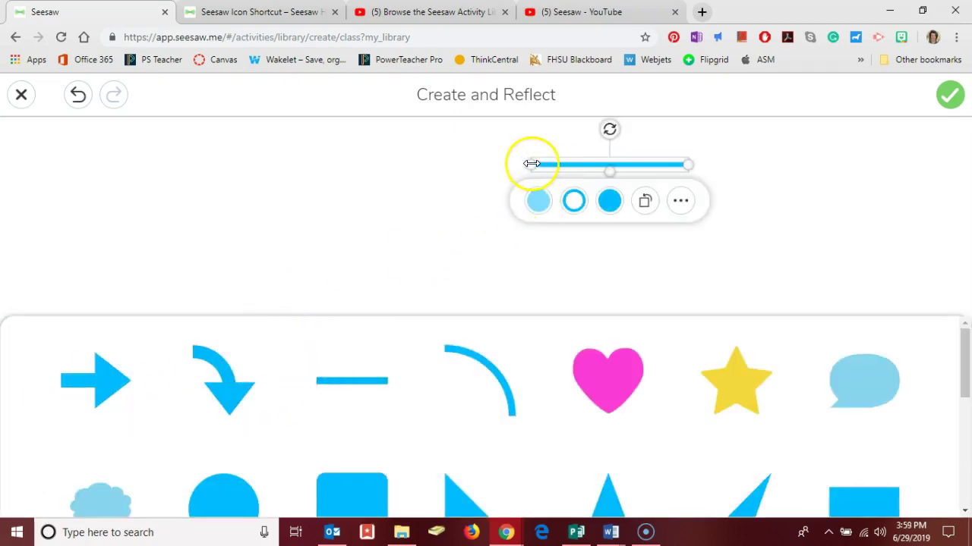
drag(532, 164, 76, 163)
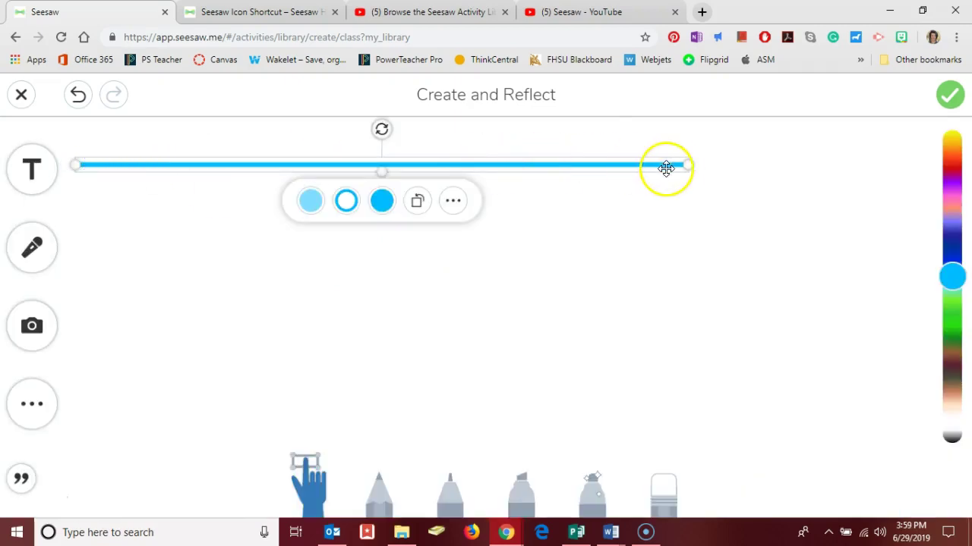
drag(685, 169, 880, 180)
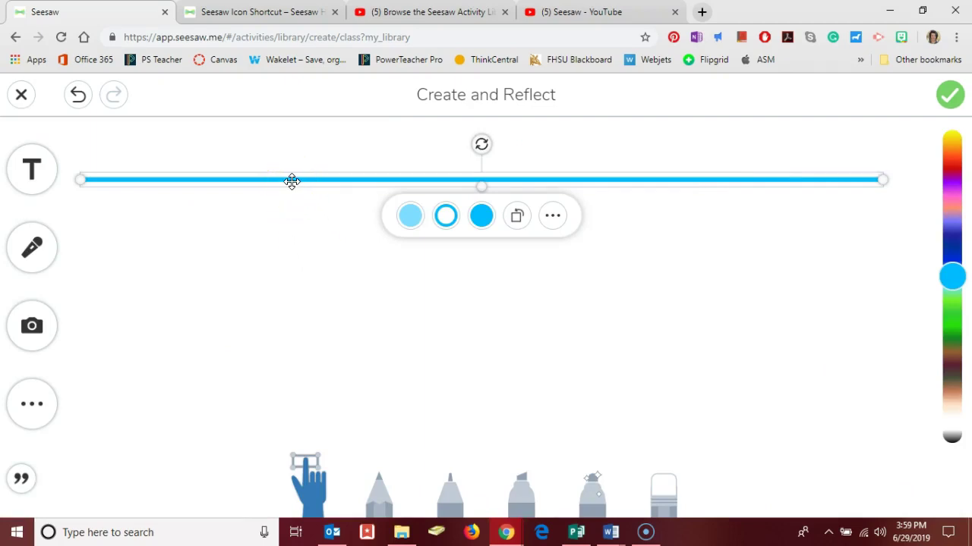
Insert a second line, rotate it upright, and place it as the first column divider, extending it down to the canvas bottom.
click(35, 416)
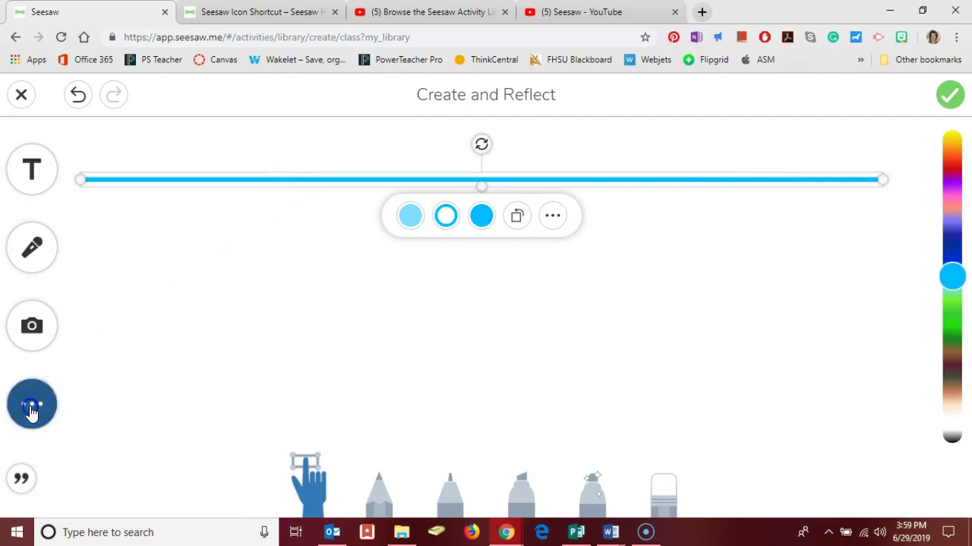
click(44, 404)
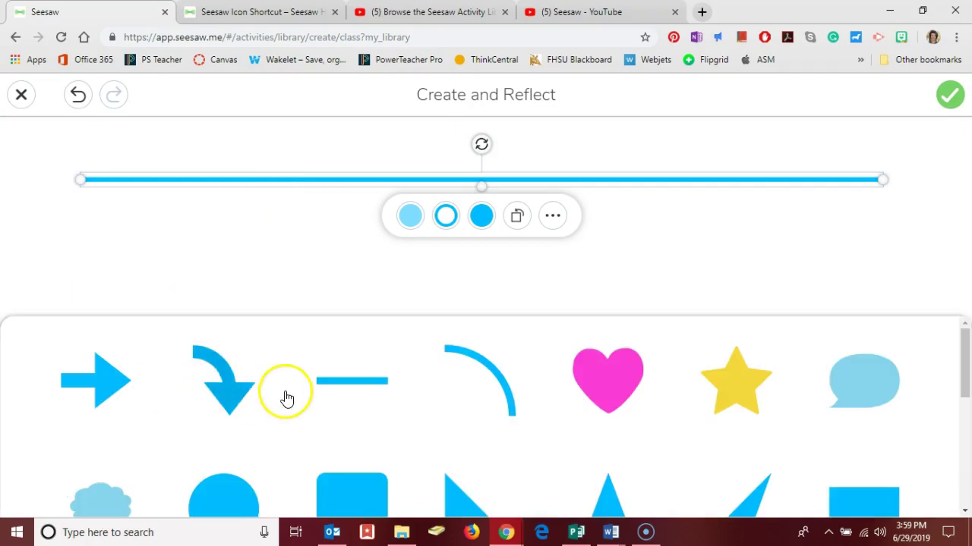
click(319, 391)
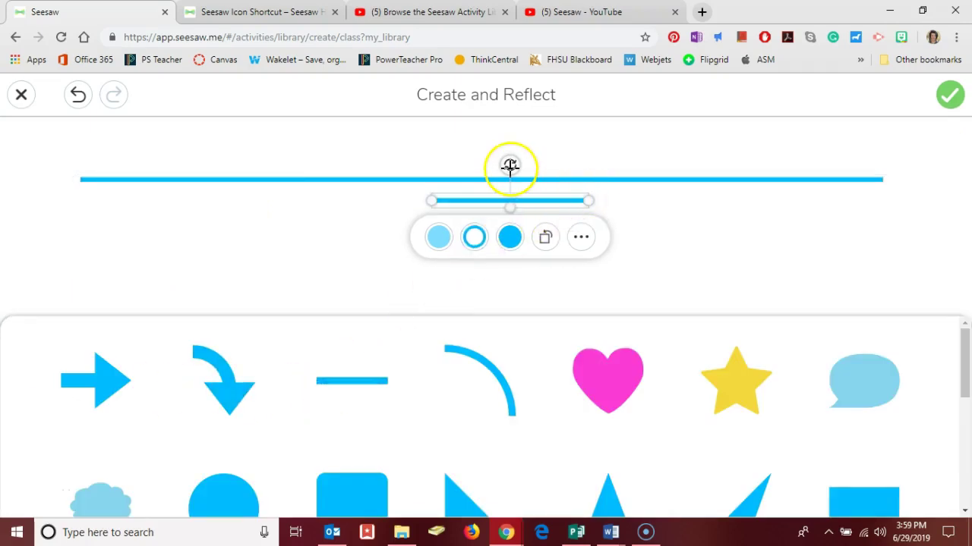
drag(509, 167, 507, 144)
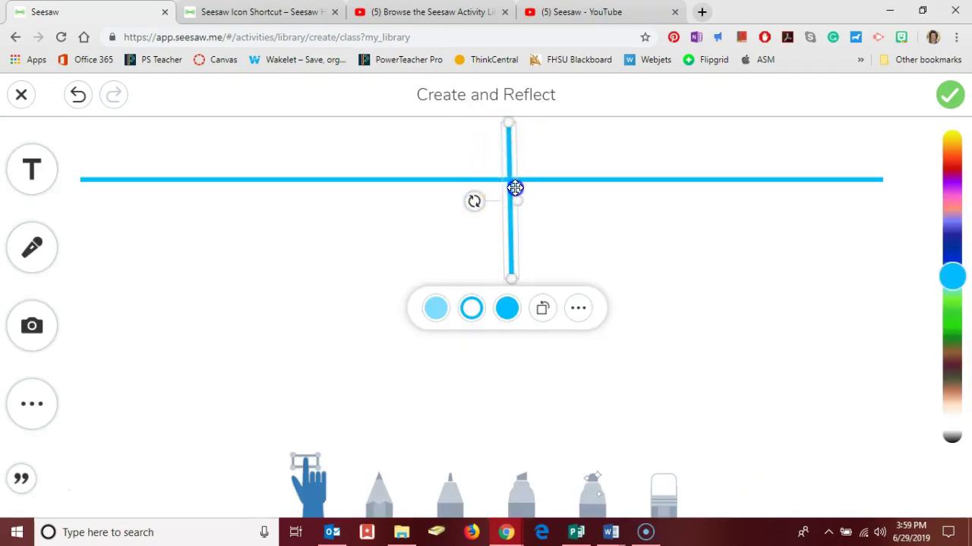
drag(514, 189, 291, 192)
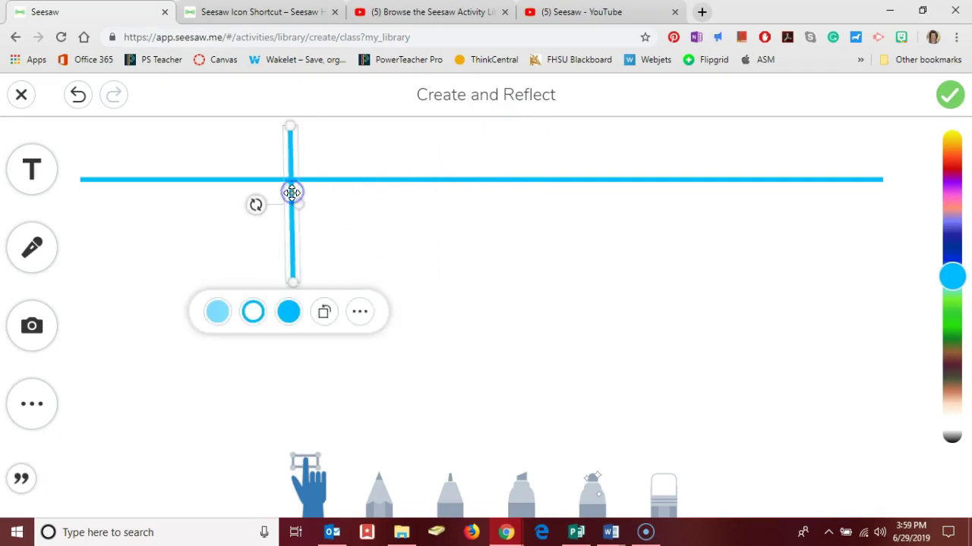
drag(288, 278, 280, 477)
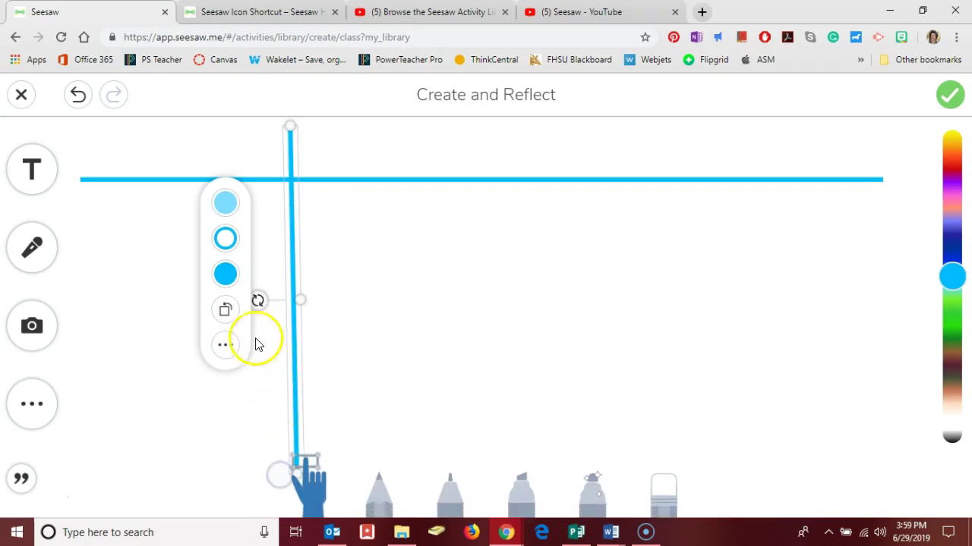
click(258, 301)
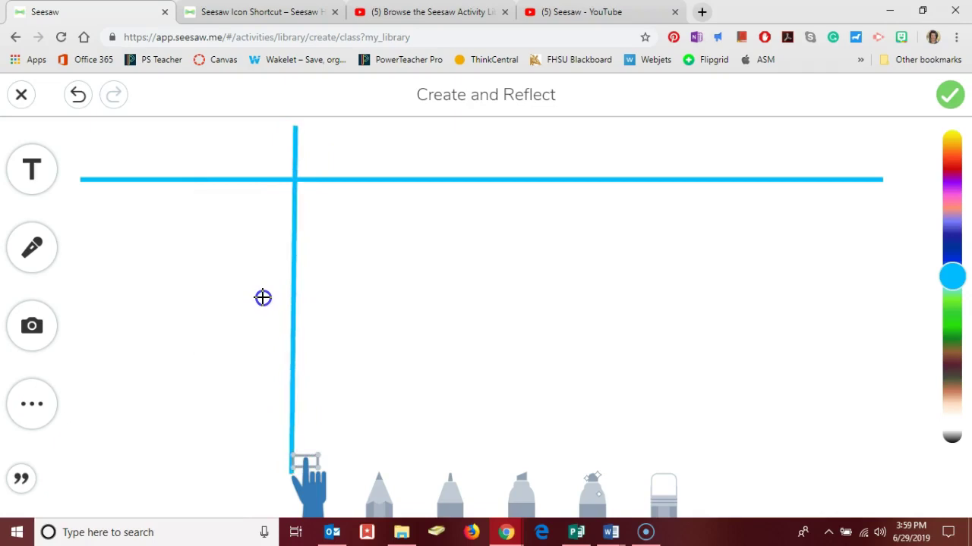
Duplicate the vertical divider line and place the copy across the horizontal line as the second column divider.
click(263, 297)
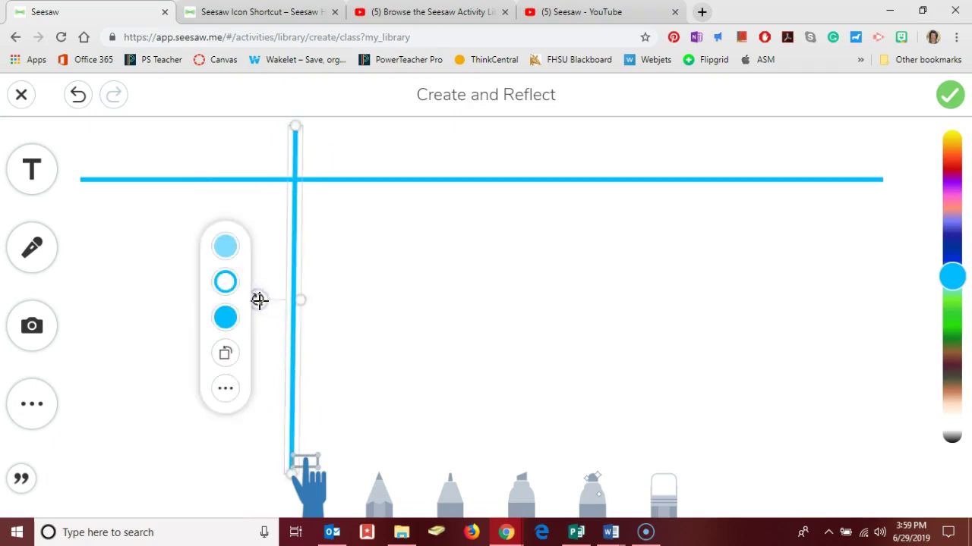
click(228, 389)
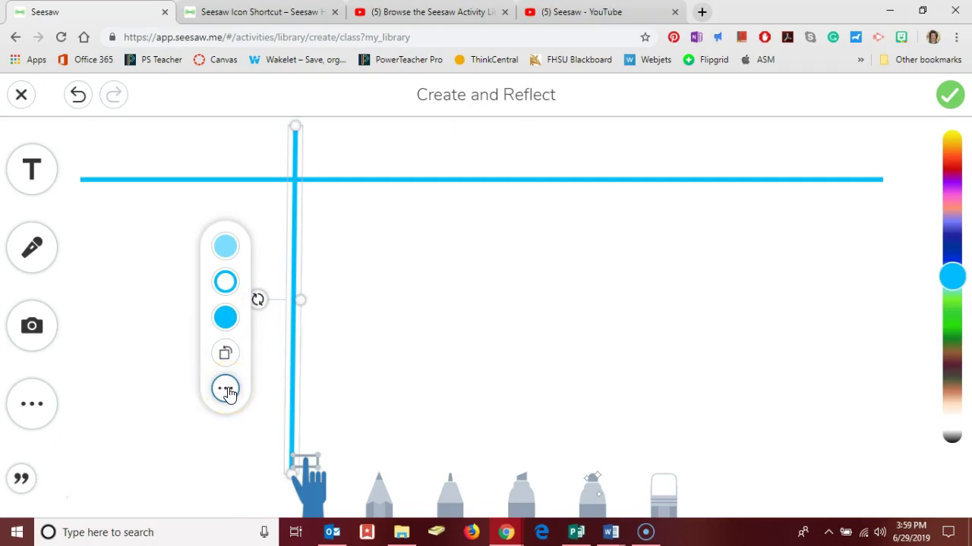
click(225, 390)
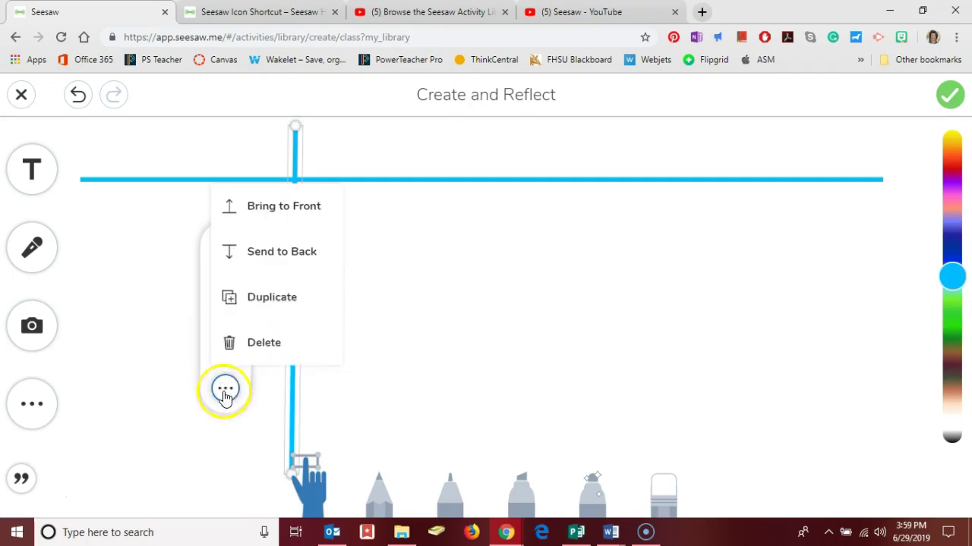
click(267, 295)
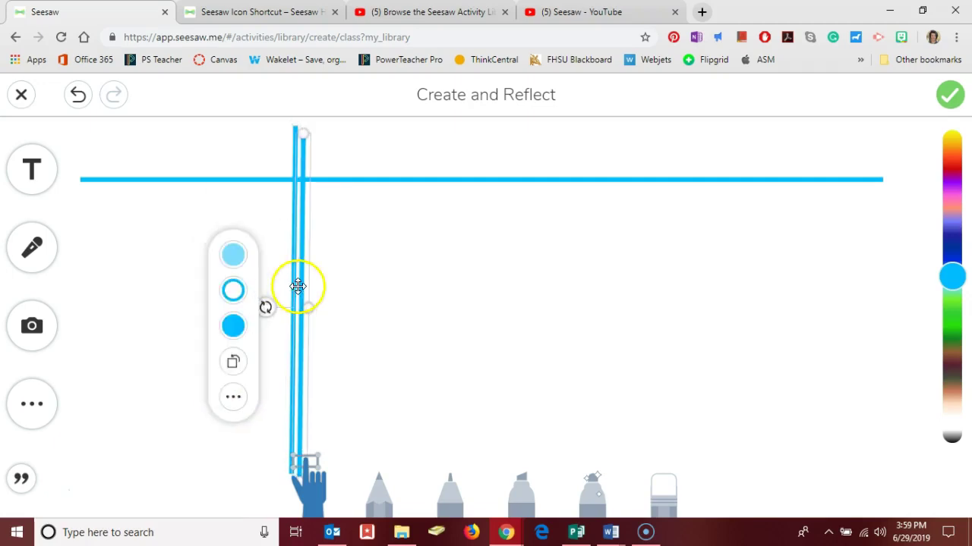
drag(297, 285, 580, 276)
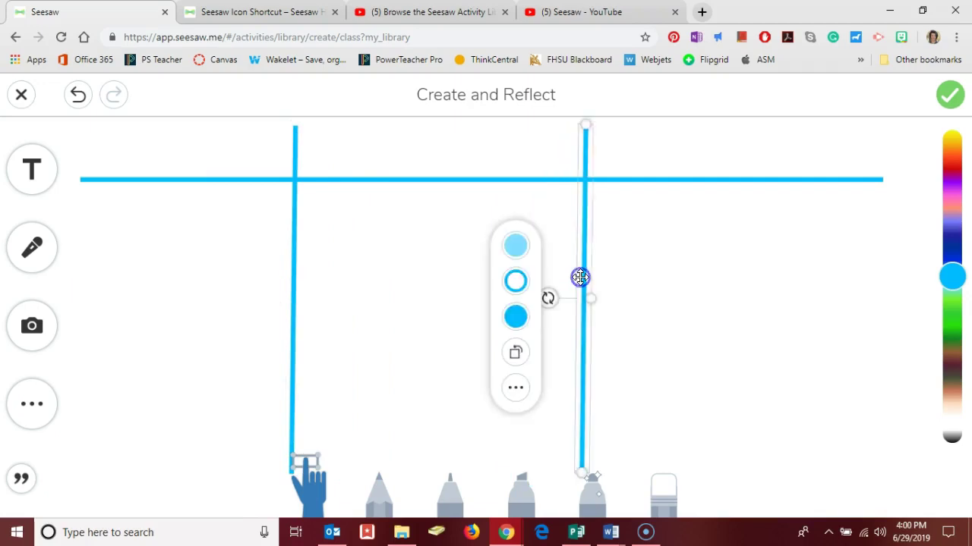
Shift both vertical dividers slightly to the right to even out the widths of the three columns.
click(293, 305)
drag(293, 305, 324, 300)
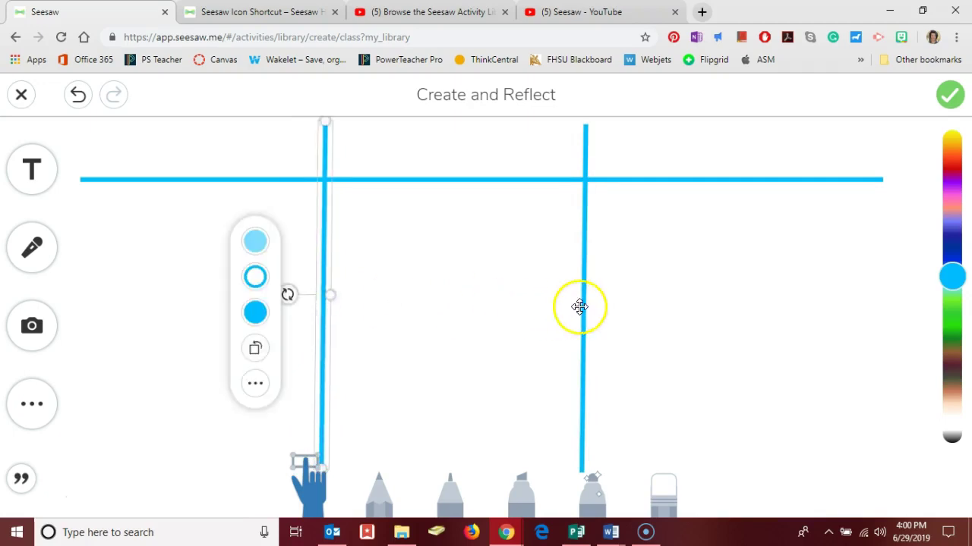
drag(581, 306, 592, 306)
Add a text label reading "Judicial Branch", widen it to fit on one line, and place it above the first column.
click(34, 172)
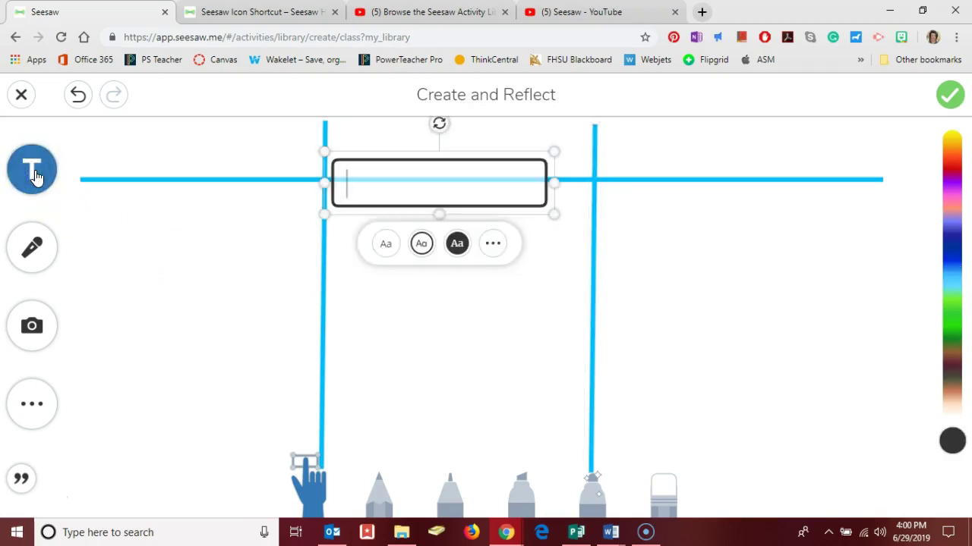
text(Judicial)
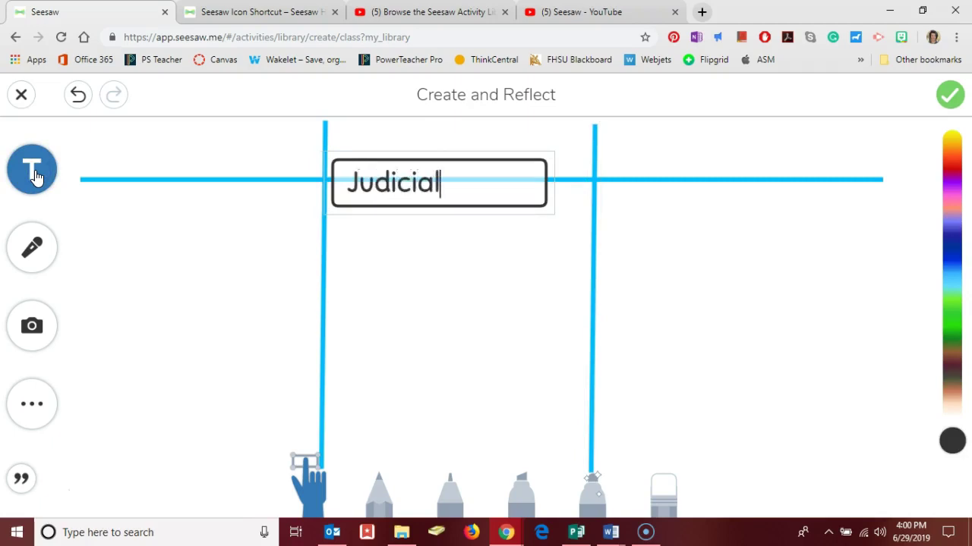
text( Branch)
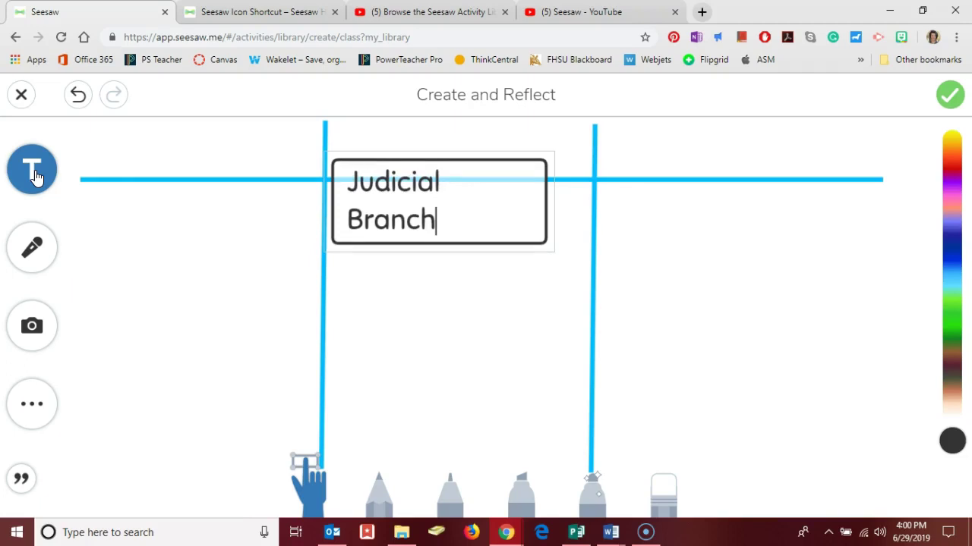
click(514, 312)
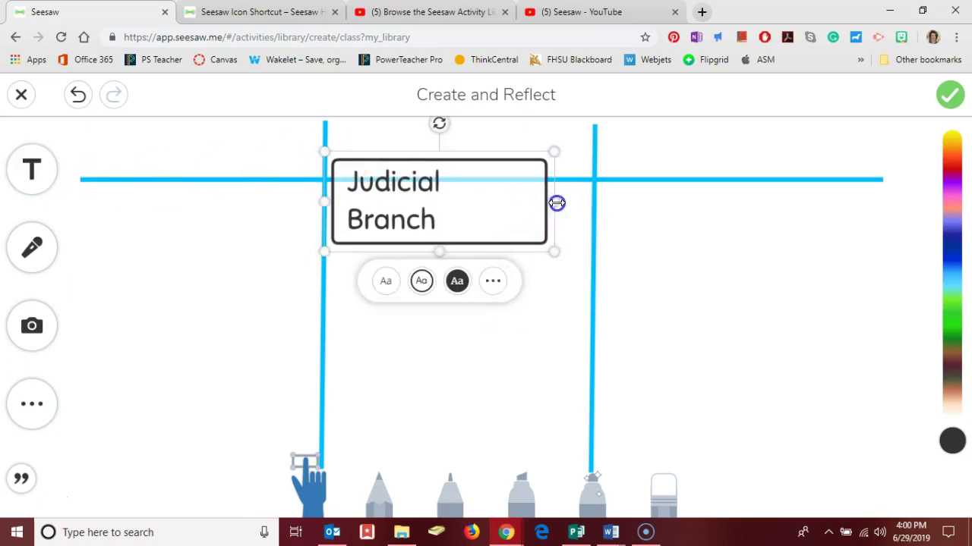
drag(556, 203, 293, 174)
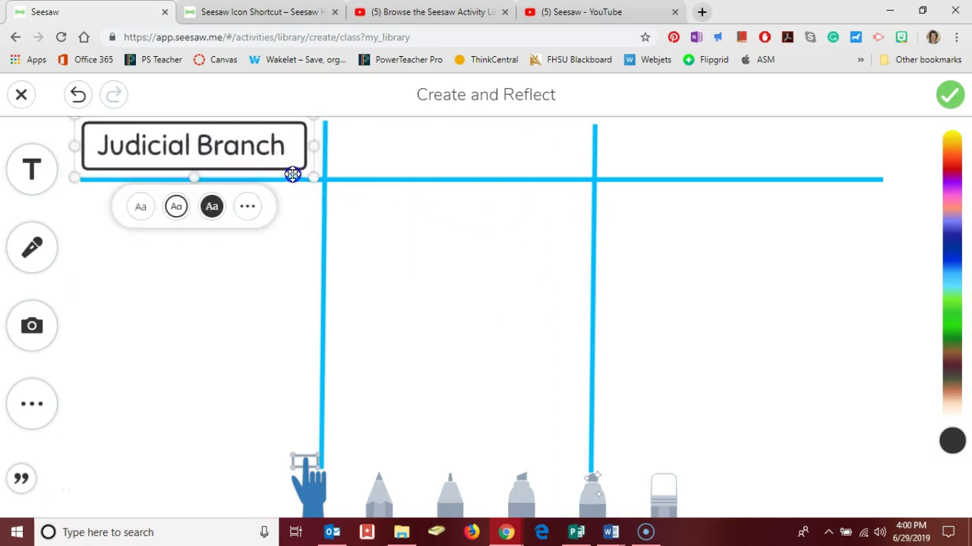
Duplicate the "Judicial Branch" label and place the copy above the middle column.
click(253, 211)
click(281, 347)
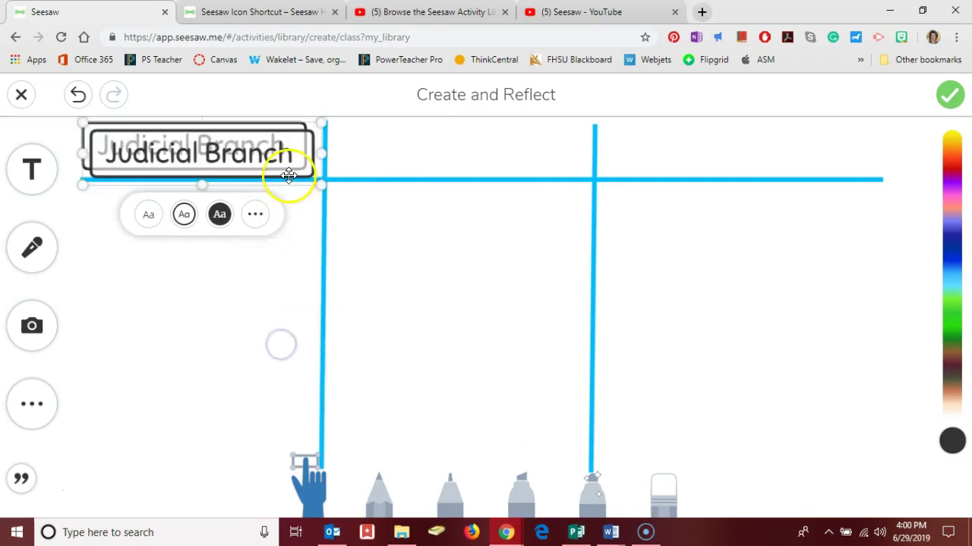
drag(288, 176, 545, 170)
click(545, 171)
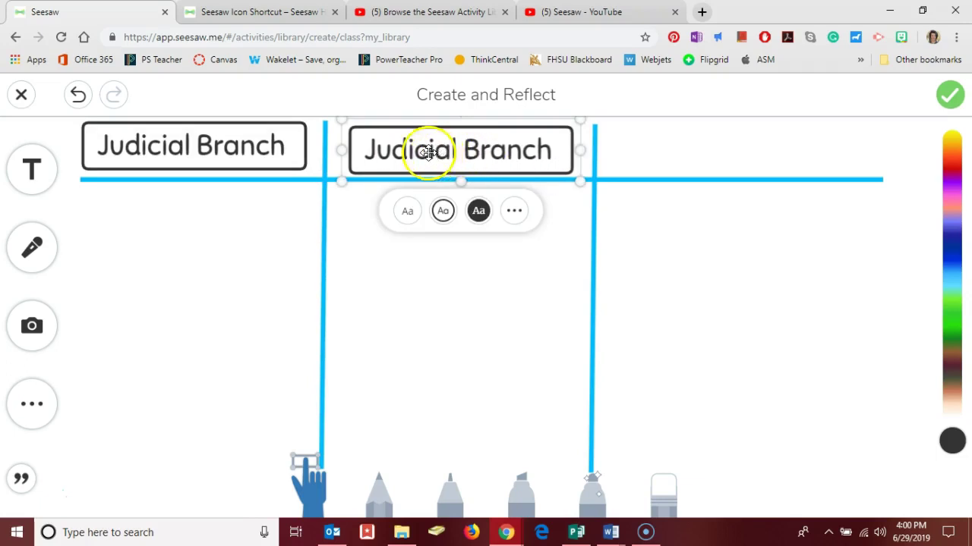
Change the middle column's label to "Legislative Branch" and widen it so the text fits on one line.
double_click(429, 152)
click(429, 152)
double_click(428, 152)
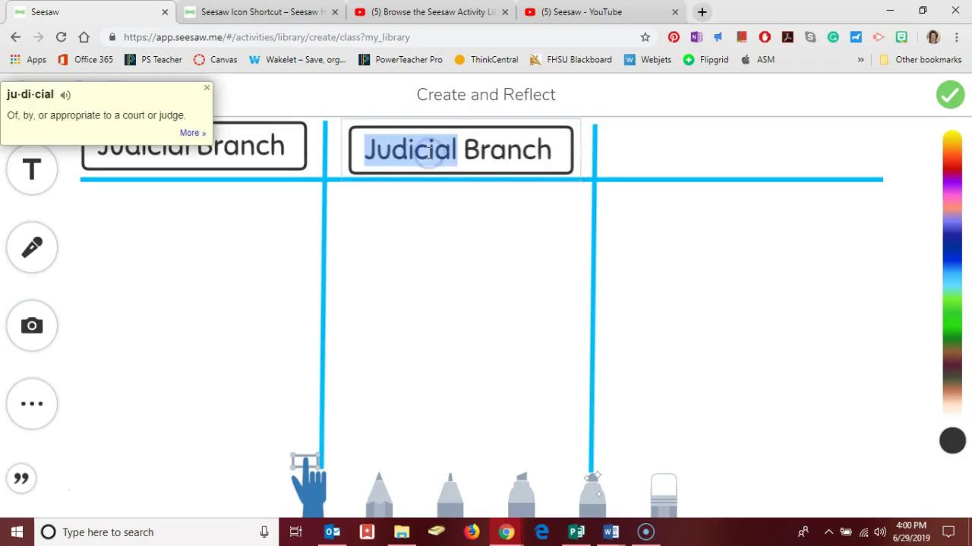
text(Legis)
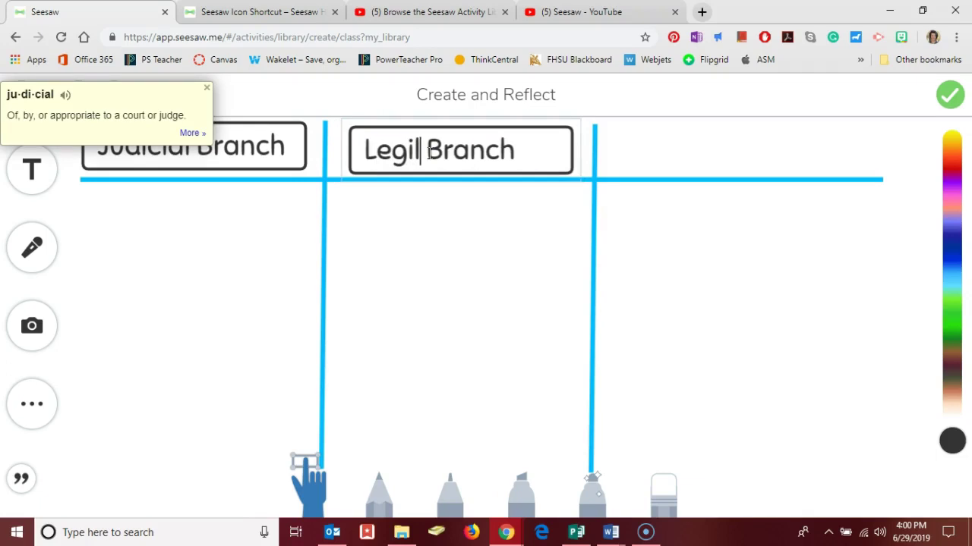
text(lative)
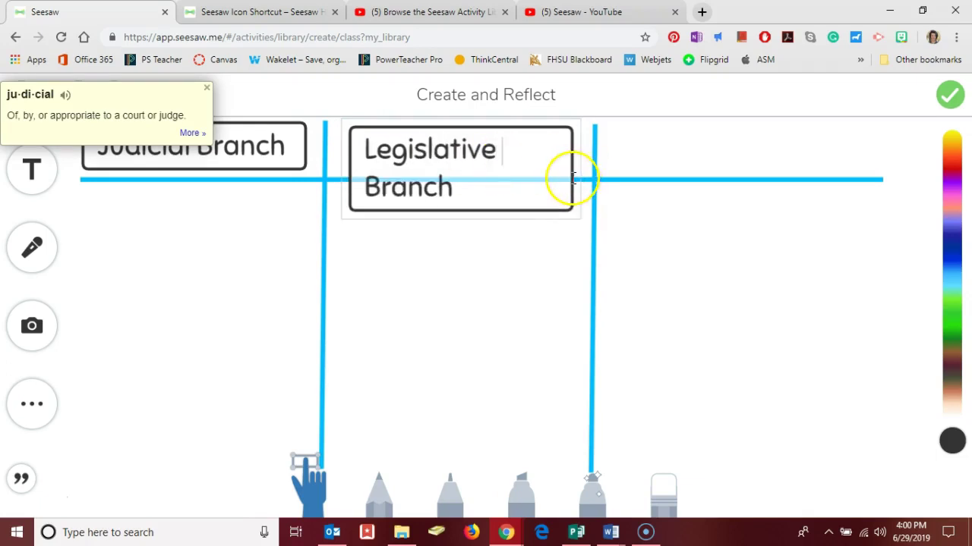
click(554, 242)
drag(579, 167, 614, 167)
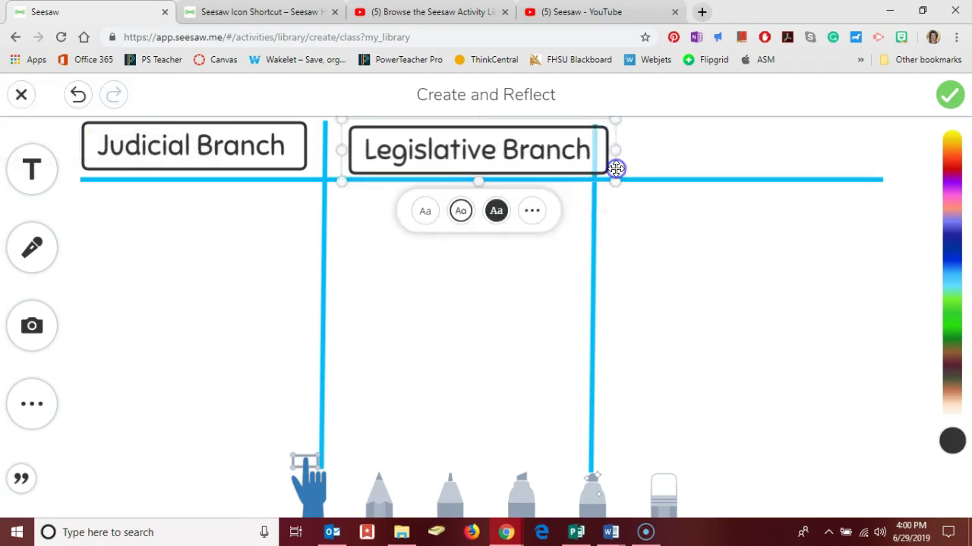
Duplicate the "Legislative Branch" label and place the copy above the third column.
click(515, 210)
click(497, 349)
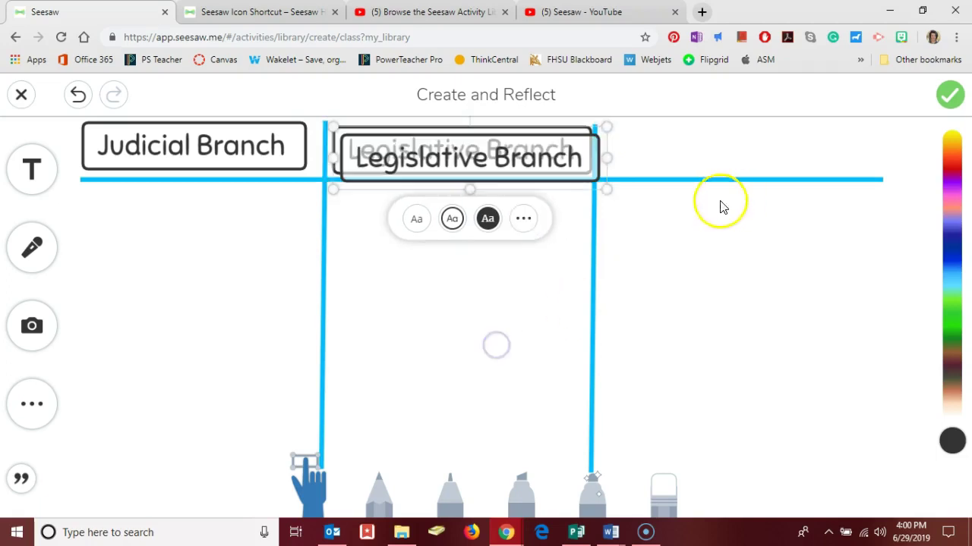
drag(584, 182, 845, 175)
Change the third column's label to "Executive Branch" and line up the "Judicial Branch" label with the other headers.
click(685, 152)
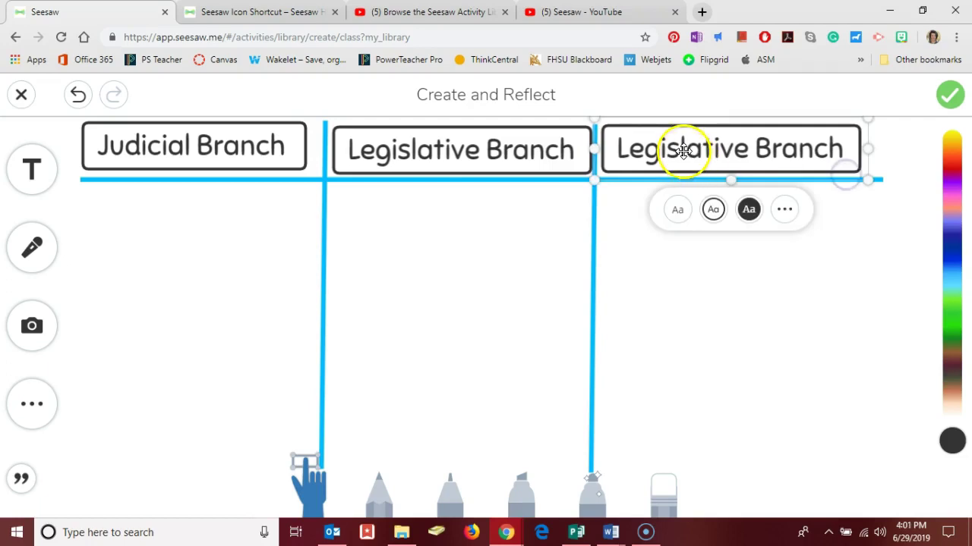
click(685, 152)
double_click(680, 150)
text(Executive)
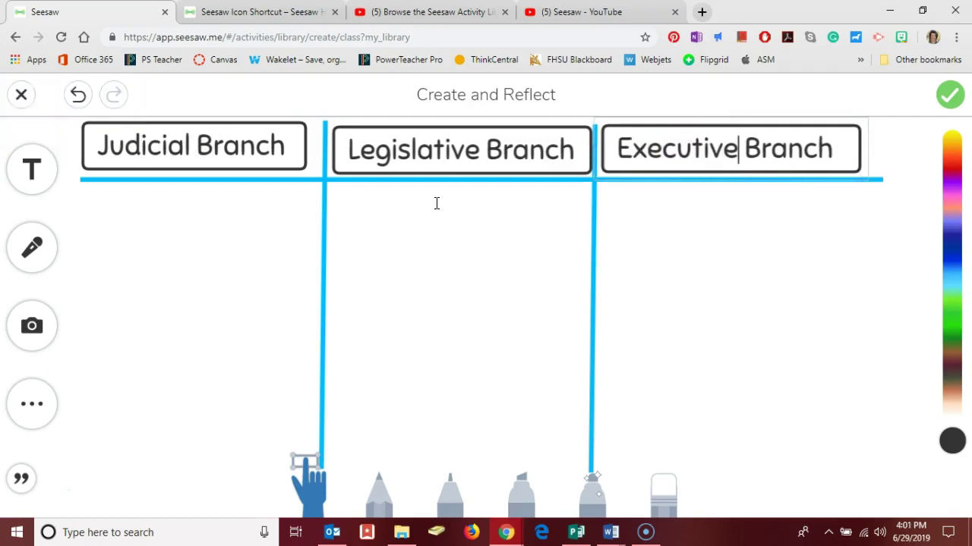
key(Escape)
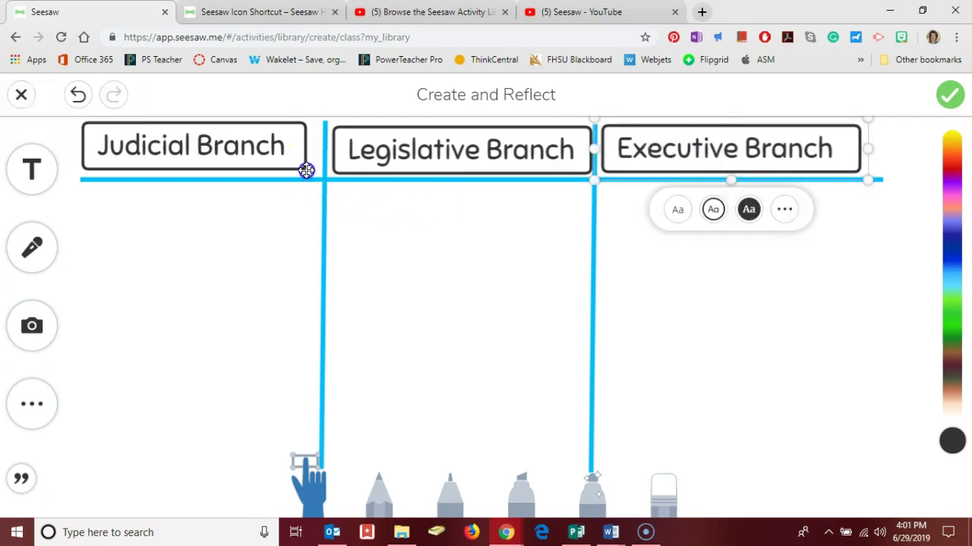
click(303, 165)
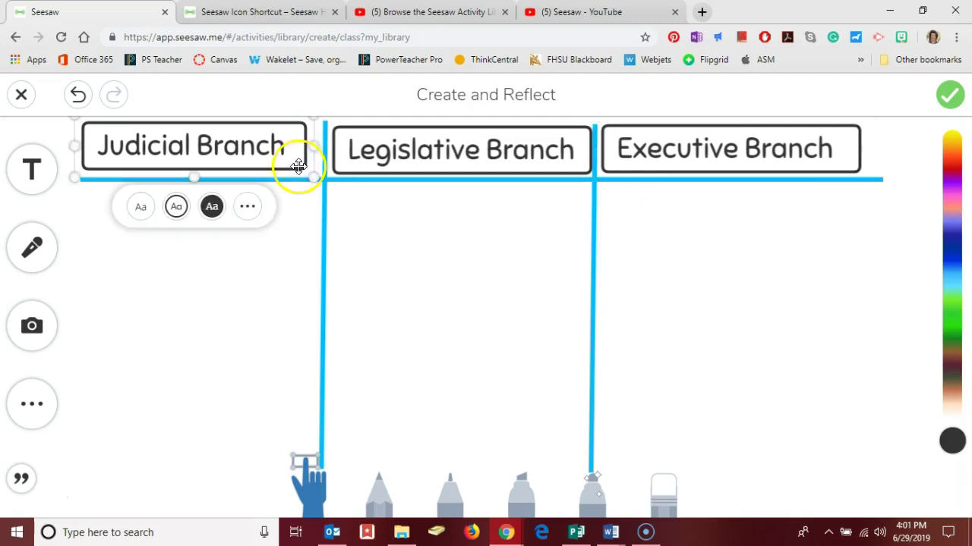
drag(300, 167, 311, 171)
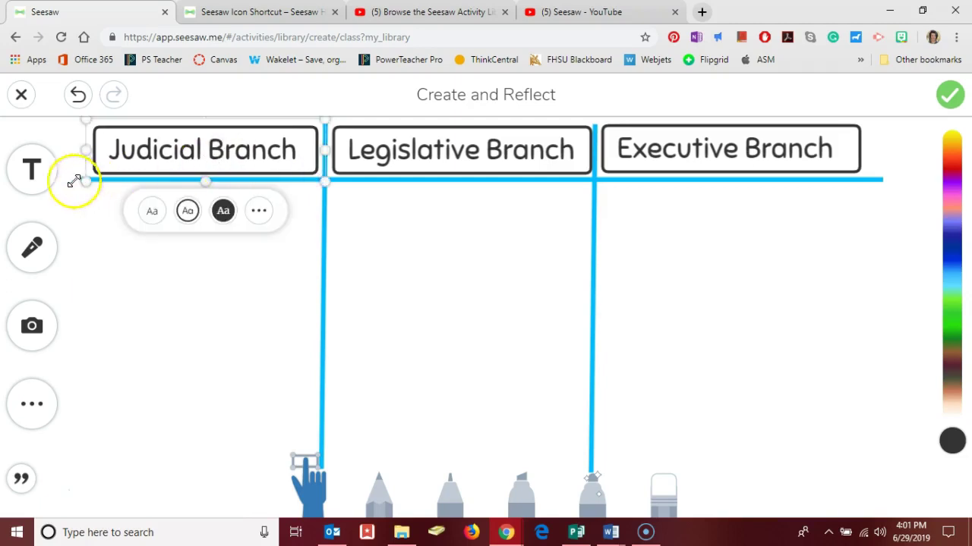
Add a new text label reading "Senate" as the first sorting card.
click(34, 174)
click(397, 210)
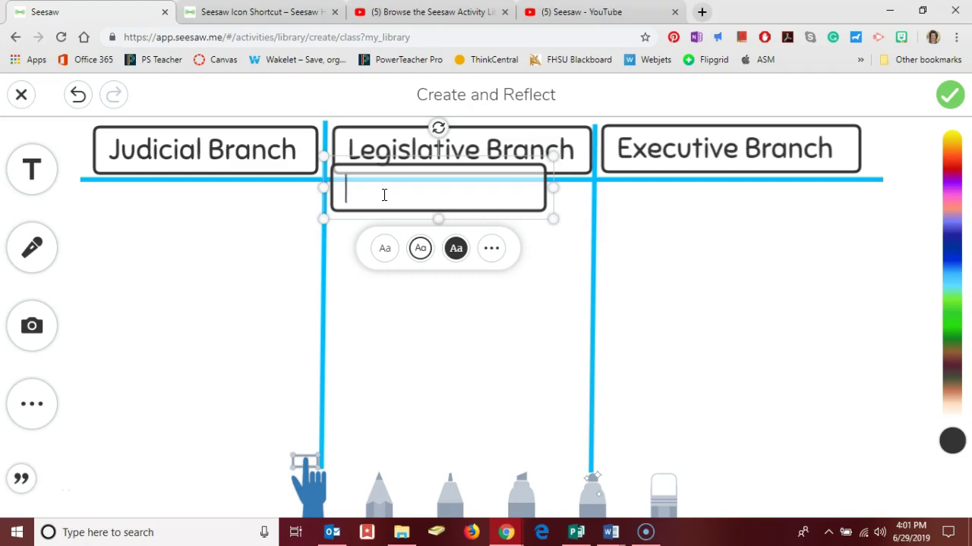
text(Senate)
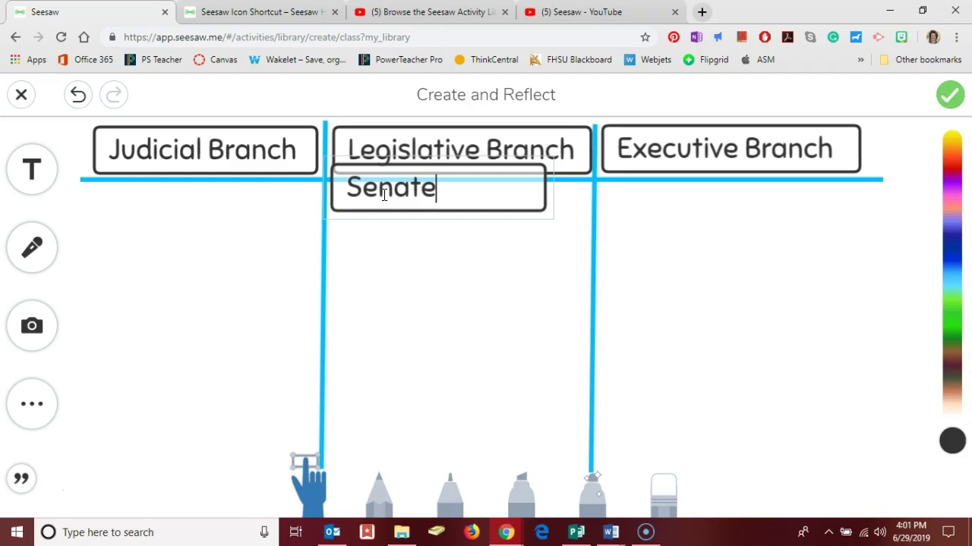
click(493, 219)
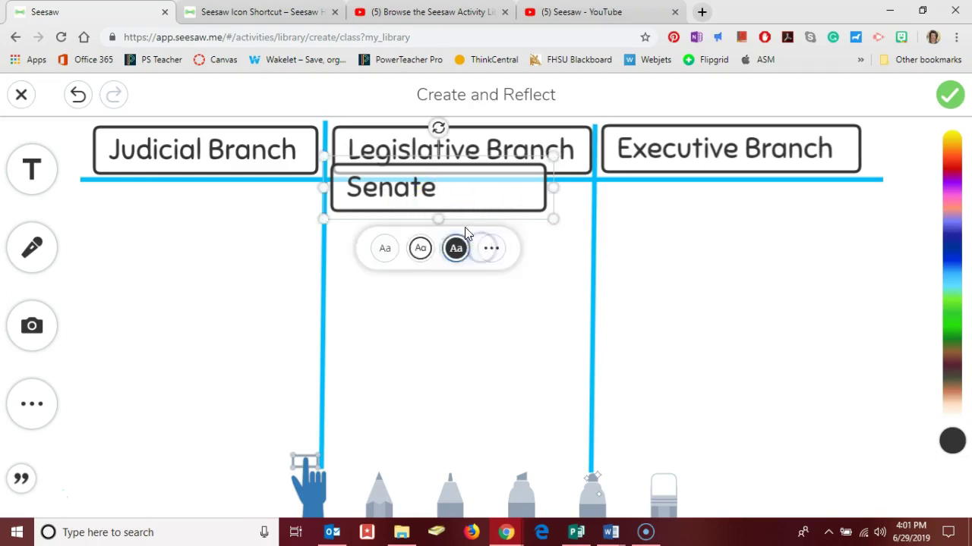
Give the "Senate" label the solid background style in red, shrink it, and move it down onto the first column divider.
click(421, 250)
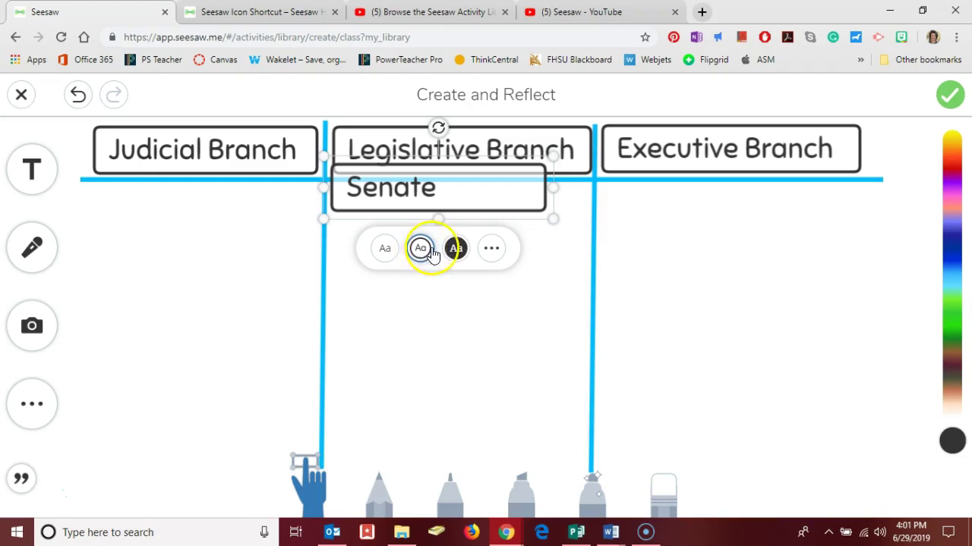
click(455, 248)
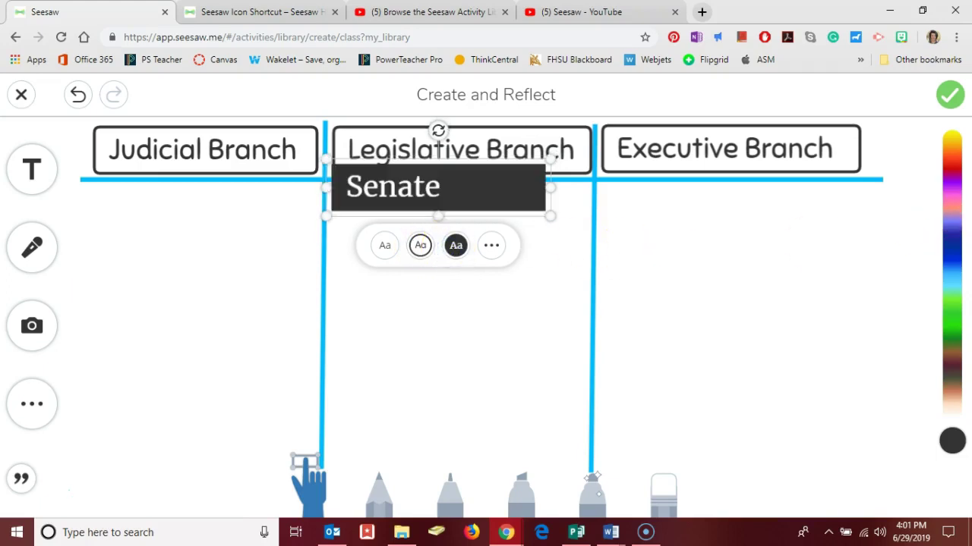
click(953, 175)
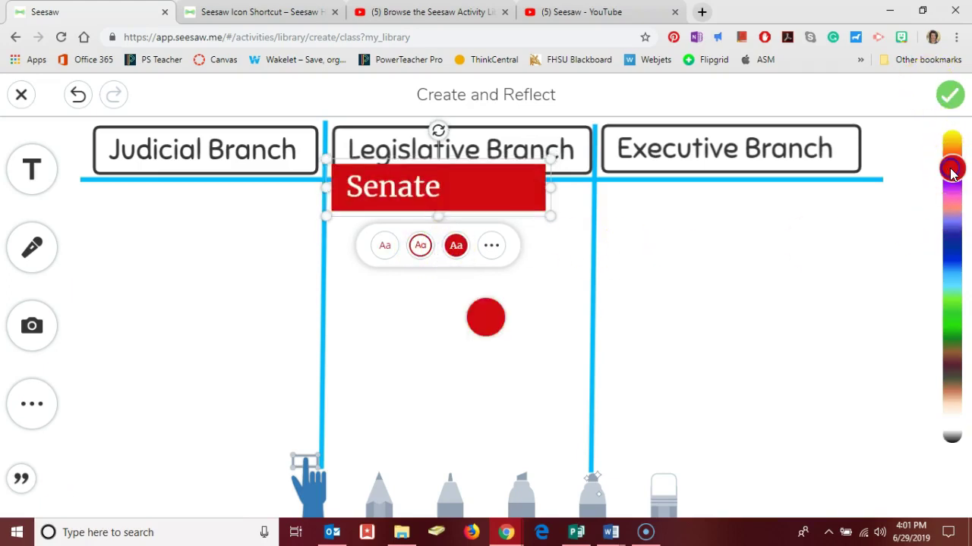
drag(550, 217, 328, 286)
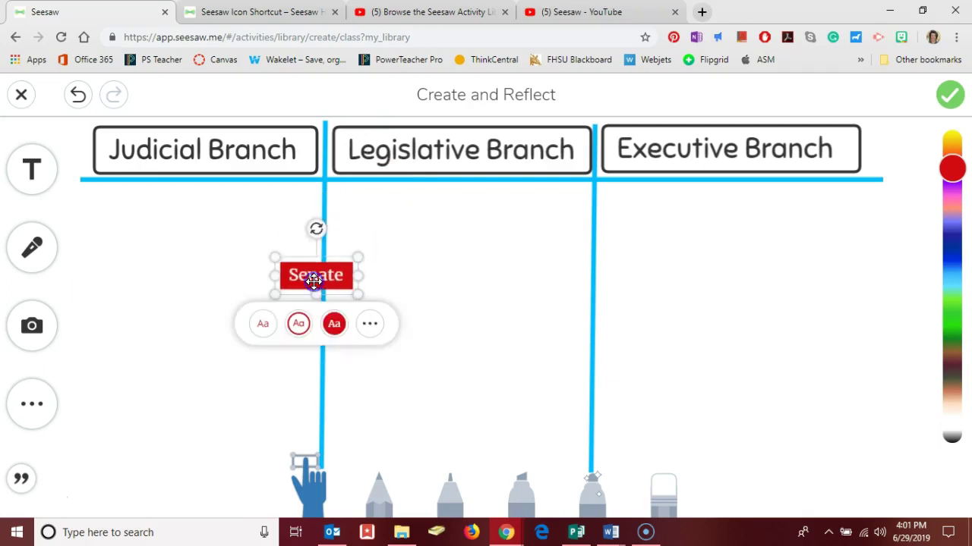
Duplicate the red "Senate" label and change the copy's text to "House of Representatives".
click(372, 324)
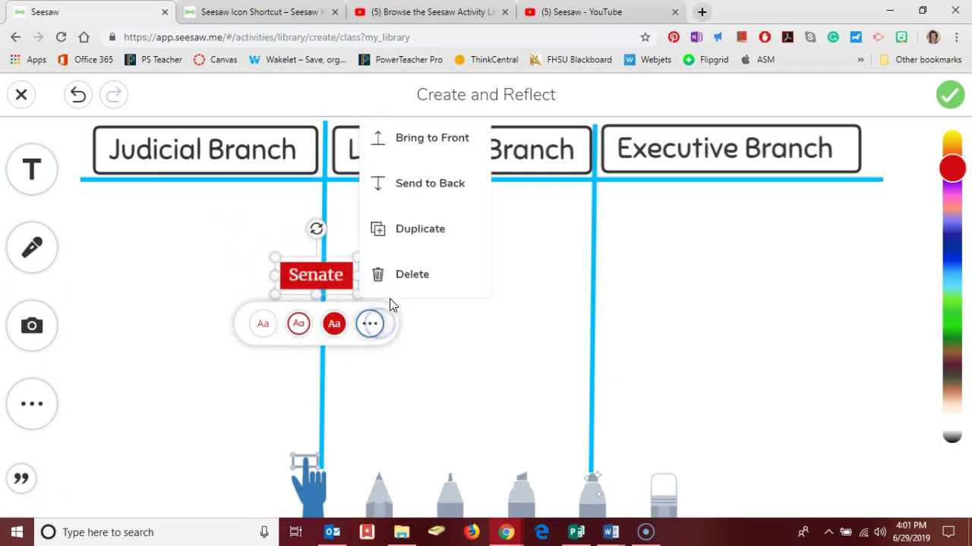
click(408, 240)
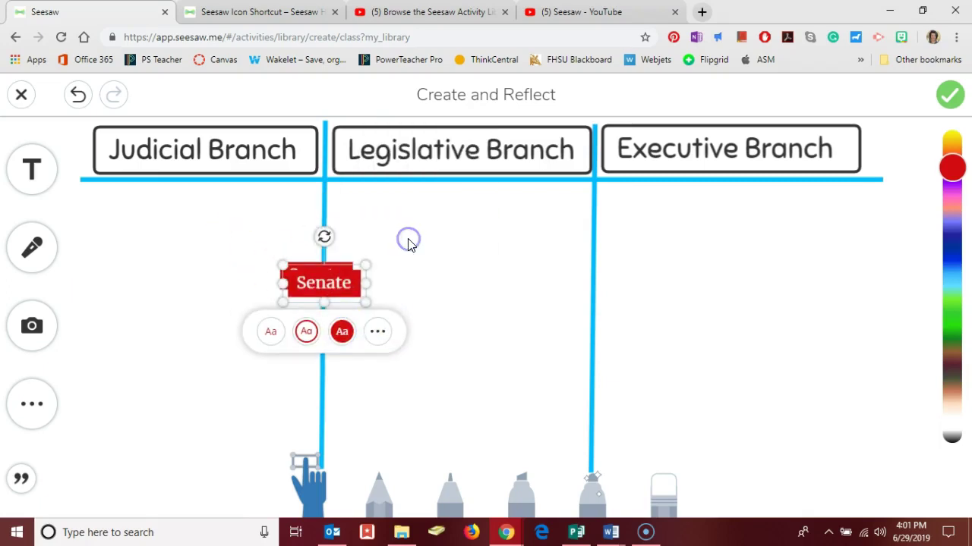
double_click(330, 281)
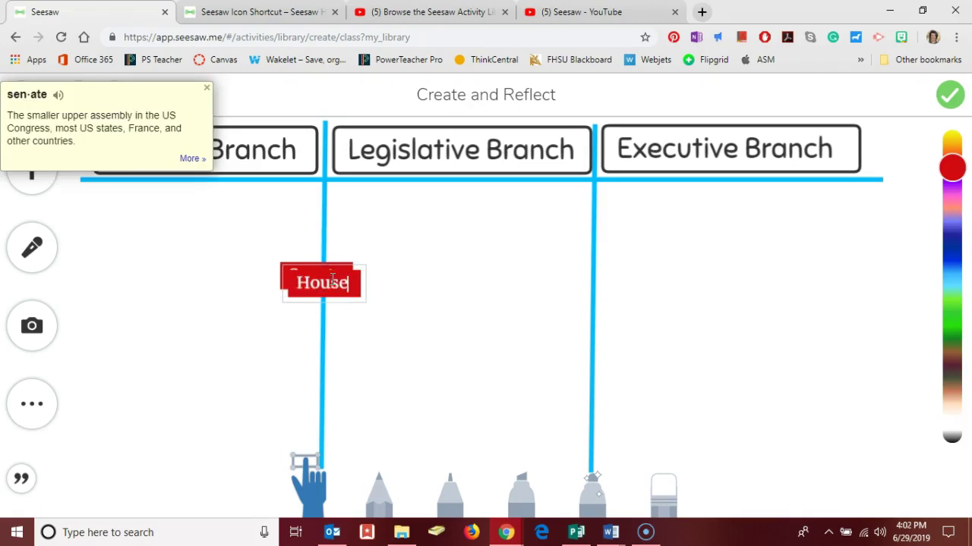
text(House of Representatives)
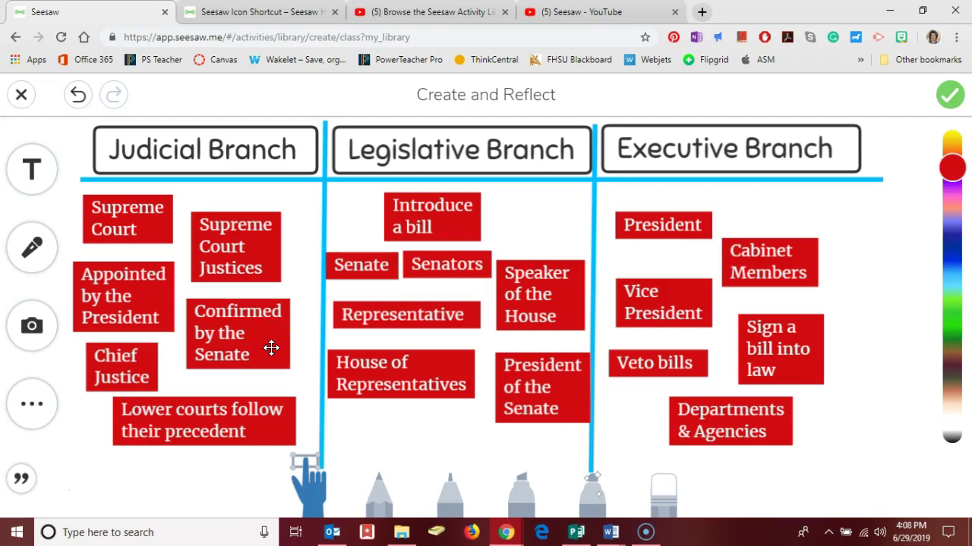
Move the "Confirmed by the Senate", "House of Representatives", "Supreme Court Justices", "President of the Senate" and "President" cards into a mixed pile below the columns.
drag(271, 348, 388, 470)
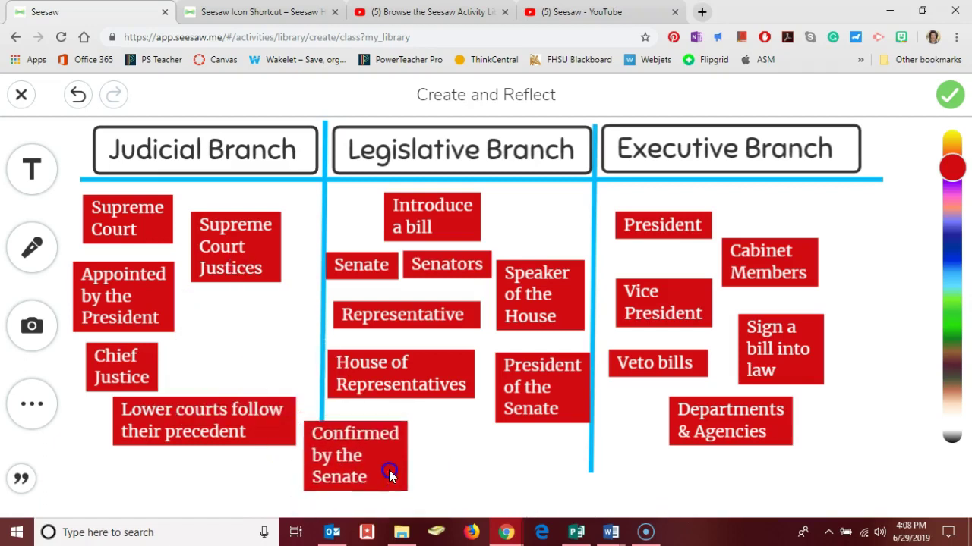
drag(457, 384, 289, 468)
drag(225, 252, 410, 425)
click(521, 387)
drag(520, 386, 441, 453)
drag(646, 225, 125, 469)
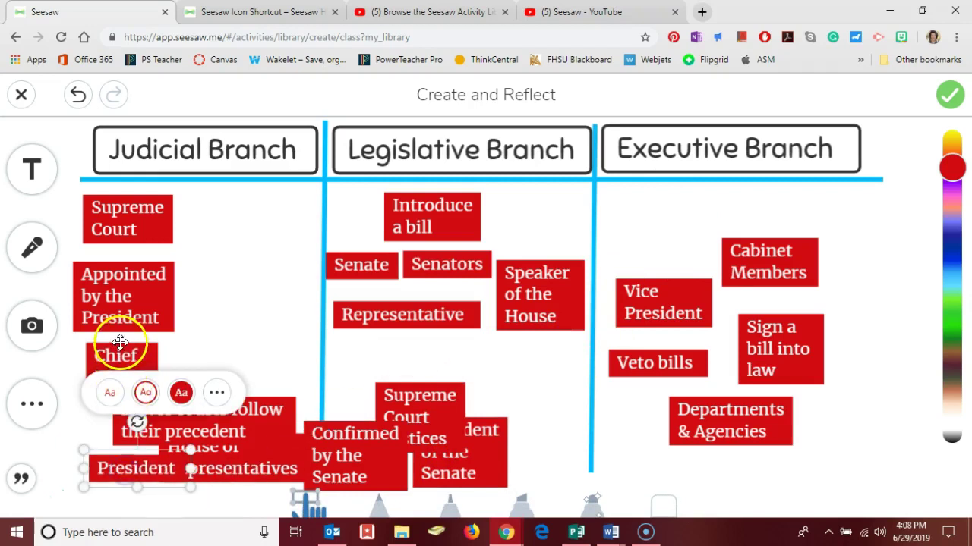
Add the "Chief Justice", "Departments & Agencies", "Vice President", "Veto bills", "Sign a bill into law" and "Cabinet Members" cards to the mixed pile.
drag(120, 343, 515, 437)
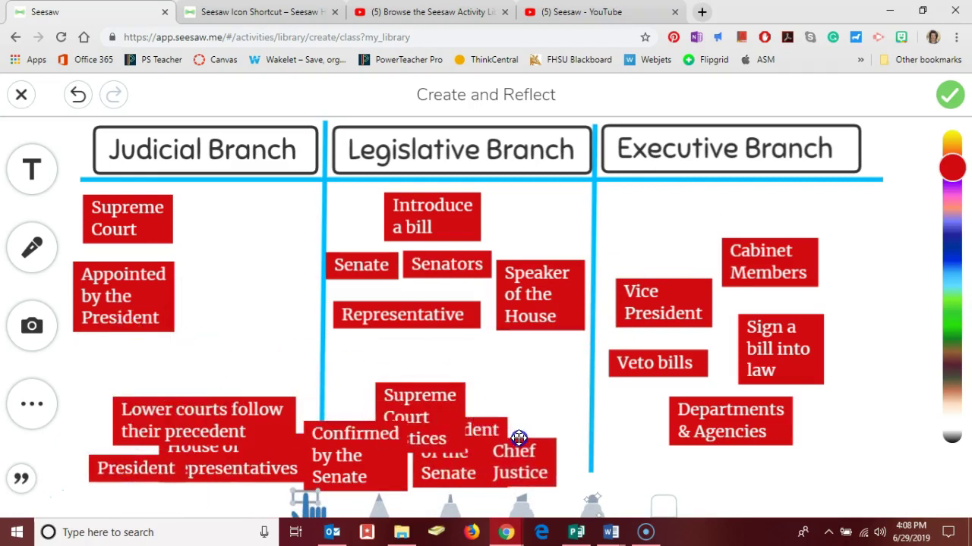
drag(687, 429, 407, 466)
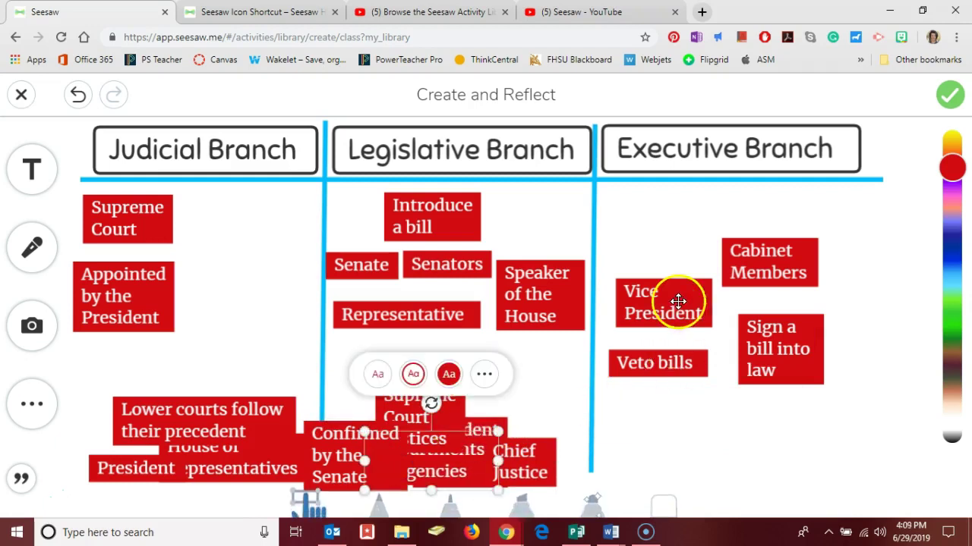
drag(676, 303, 571, 428)
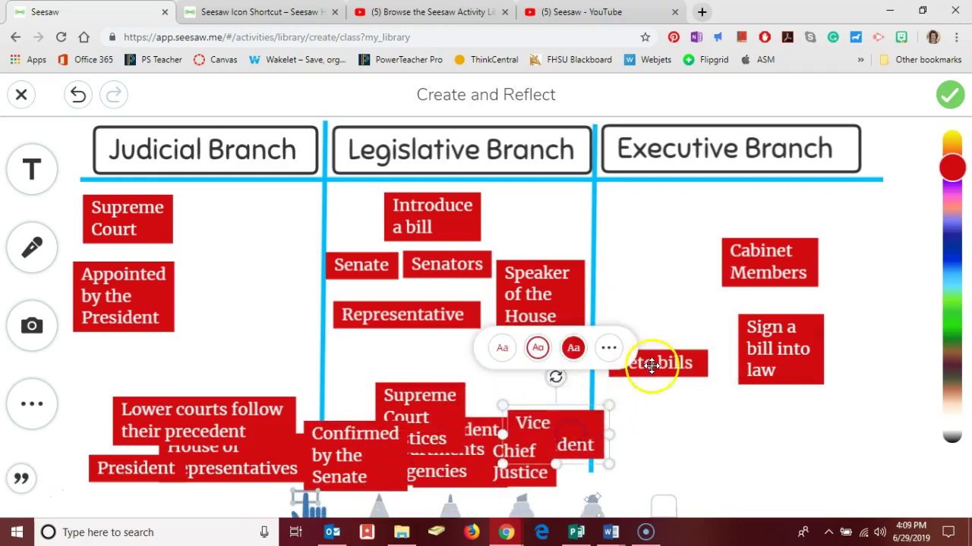
drag(651, 365, 600, 458)
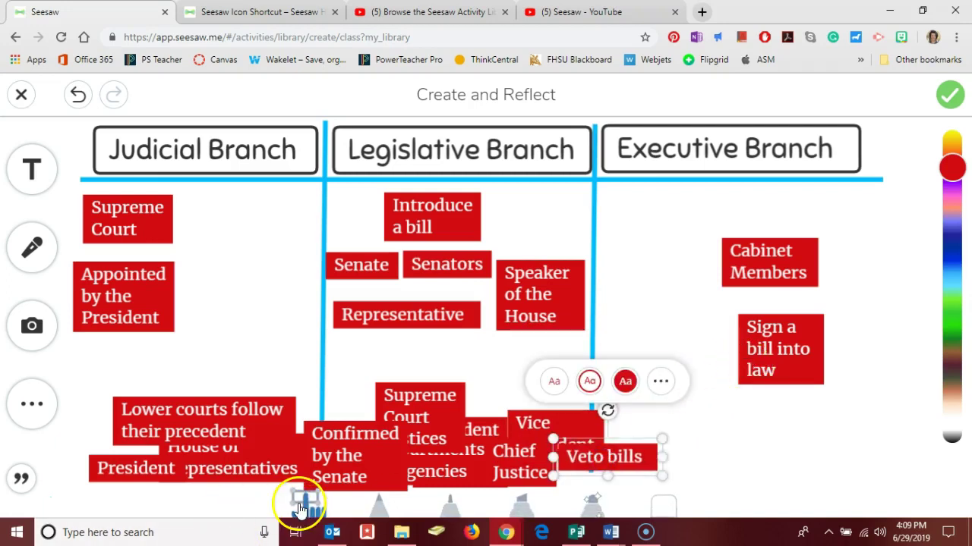
drag(782, 334, 644, 410)
drag(781, 254, 533, 420)
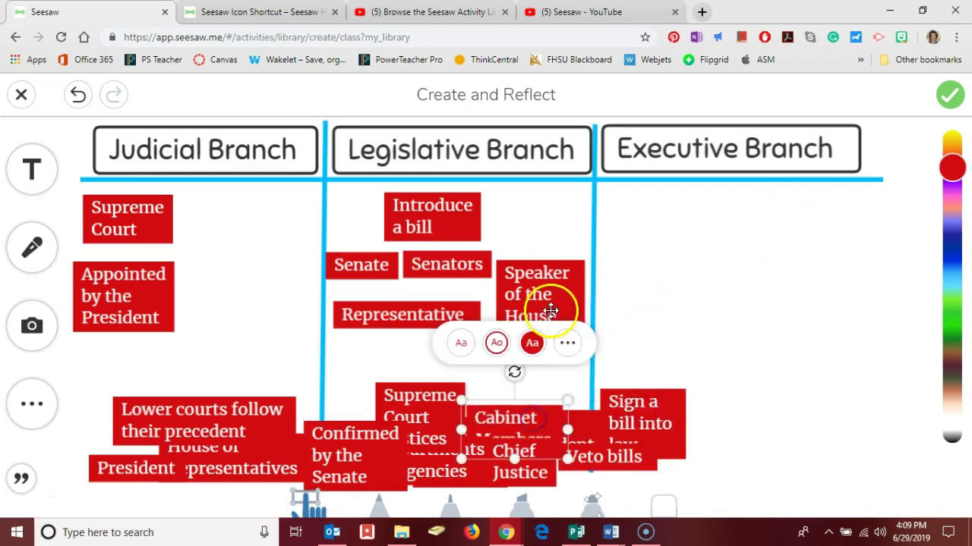
Move the remaining "Speaker of the House", "Representative", "Supreme Court", "Introduce a bill", "Senators", "Senate" and "Appointed by the President" cards down to the pile.
drag(538, 299, 563, 470)
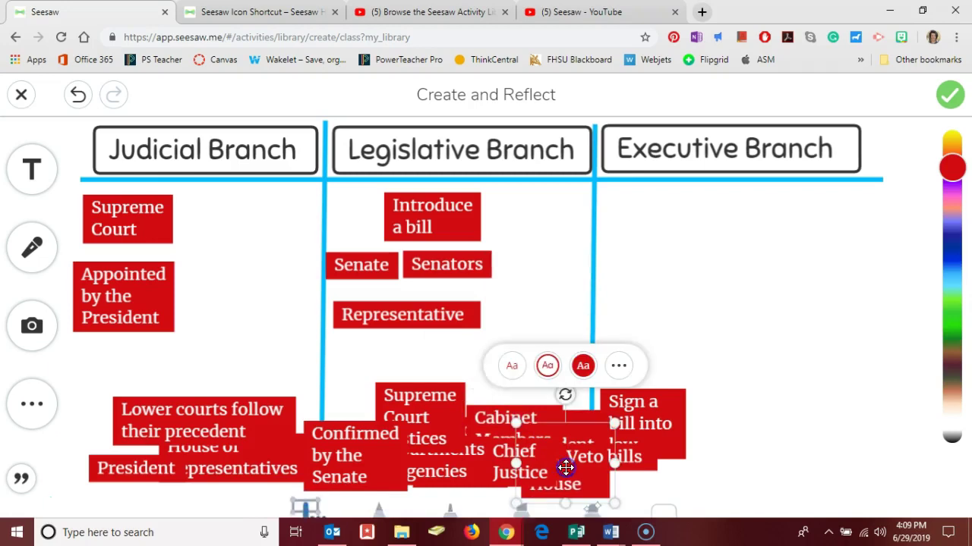
drag(445, 319, 718, 475)
drag(152, 227, 764, 440)
drag(443, 220, 794, 478)
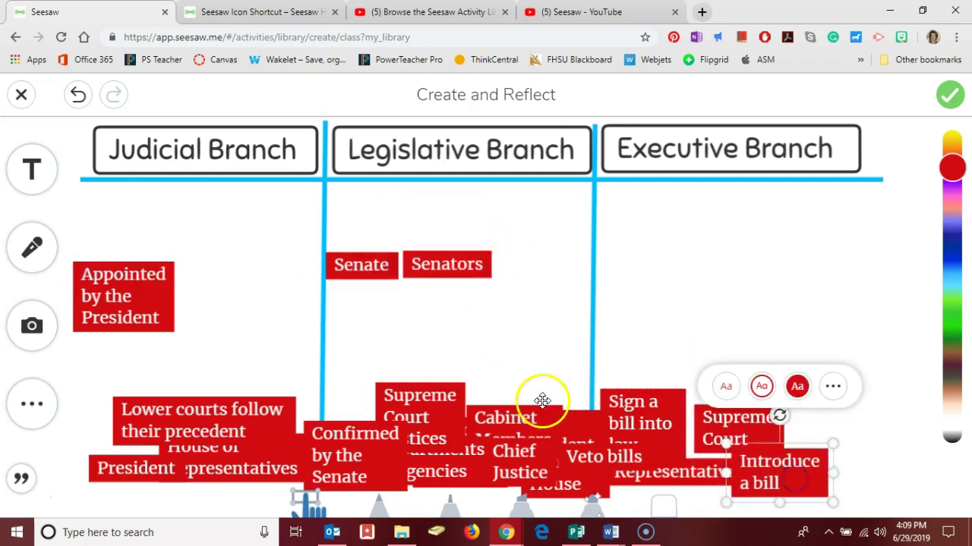
drag(440, 260, 683, 427)
drag(369, 264, 822, 420)
drag(152, 299, 304, 413)
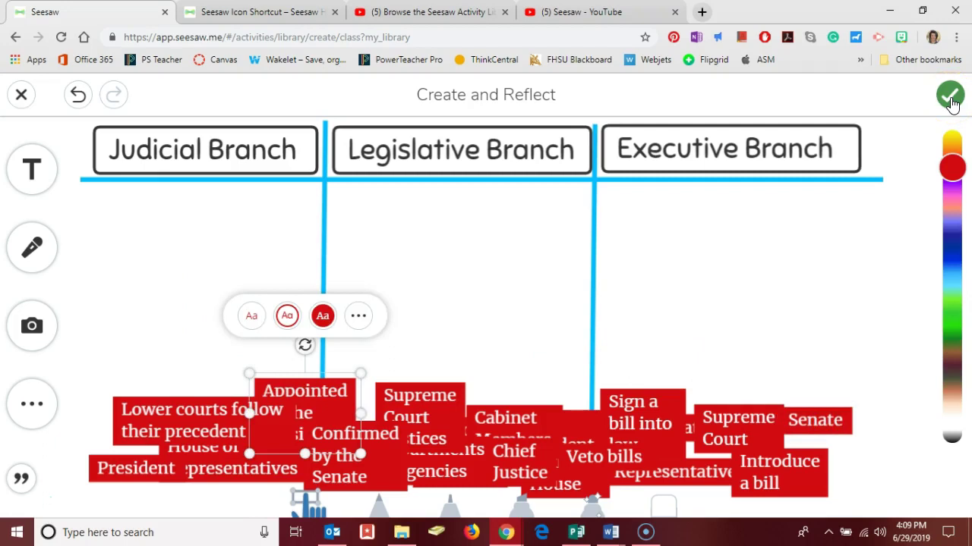
Attach the finished card sort template to the activity, review the instructions and template, and save the activity.
click(950, 97)
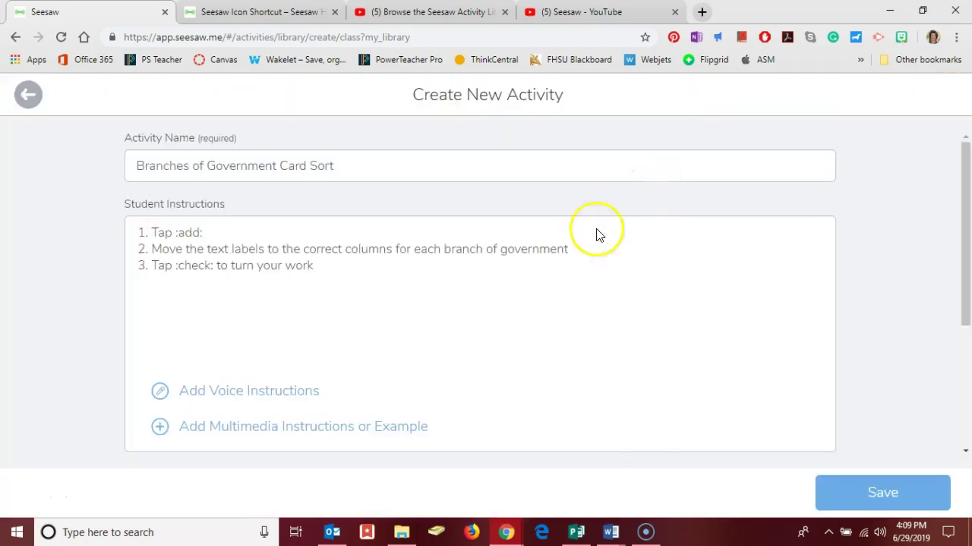
scroll(534, 324, down, 2)
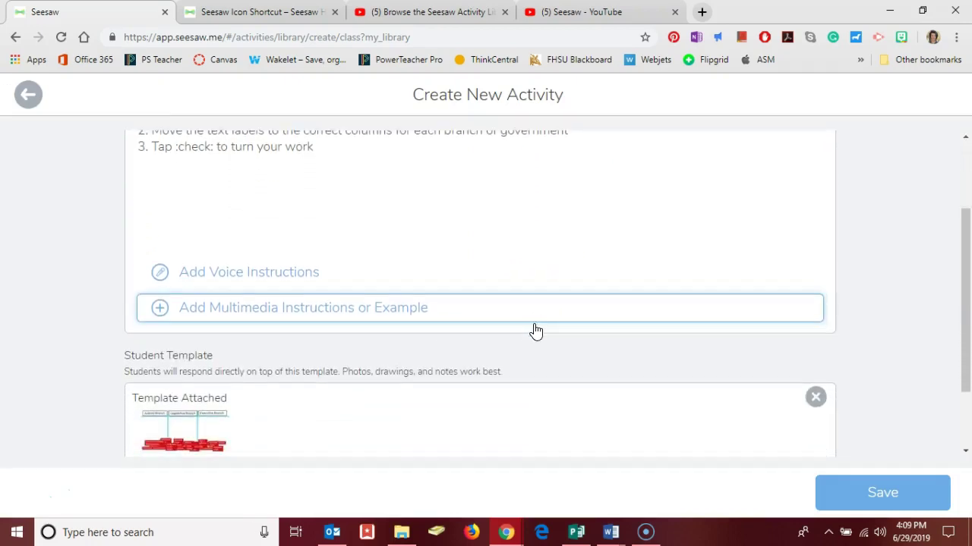
scroll(535, 331, down, 1)
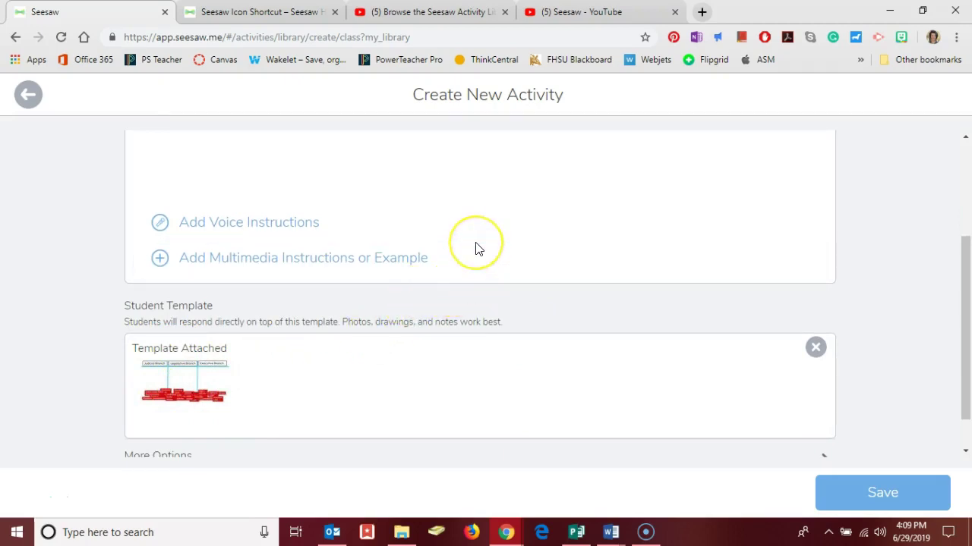
scroll(477, 249, up, 3)
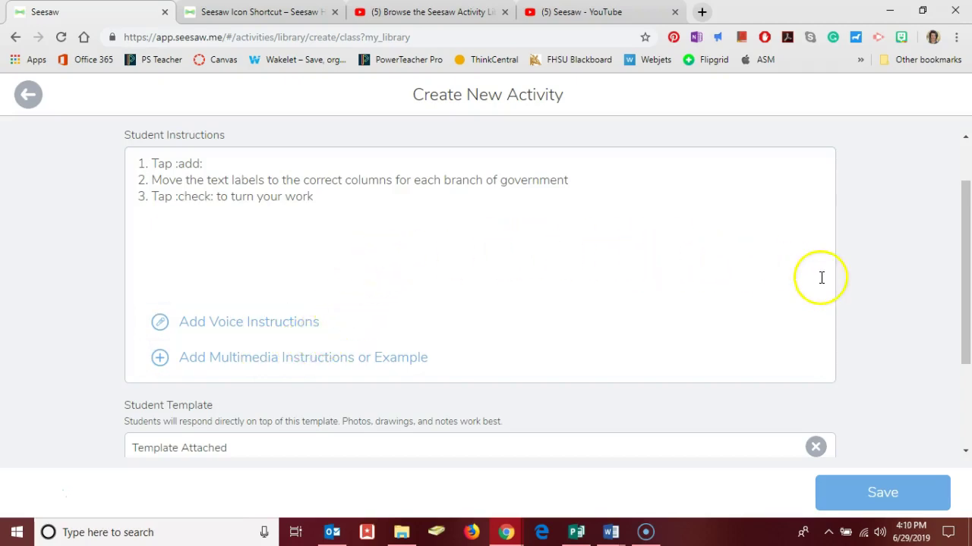
click(863, 491)
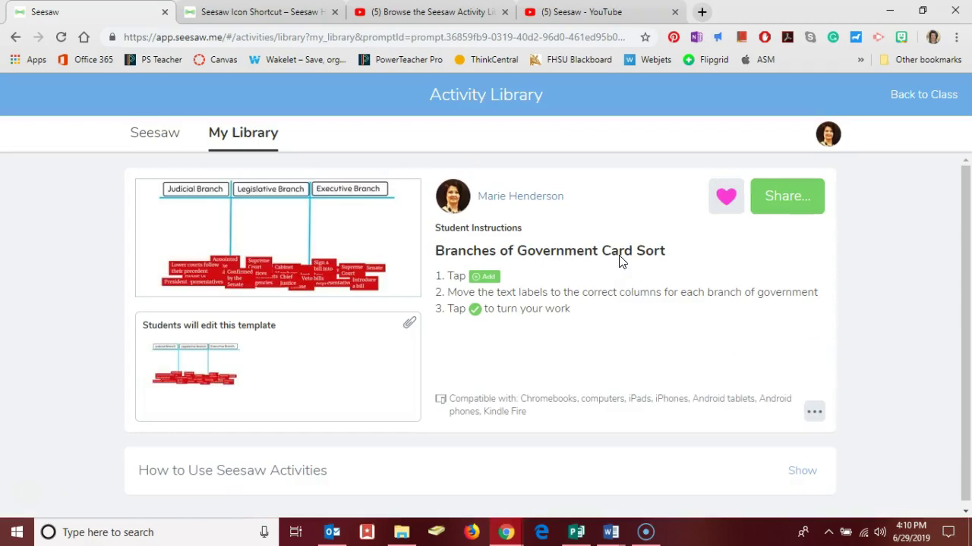
Open the sharing options for the "Branches of Government Card Sort" activity.
click(788, 199)
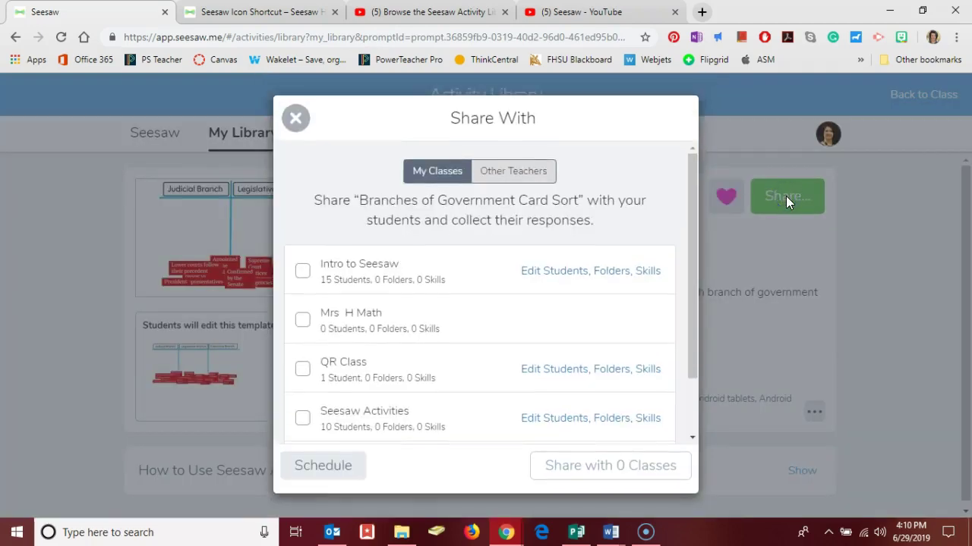